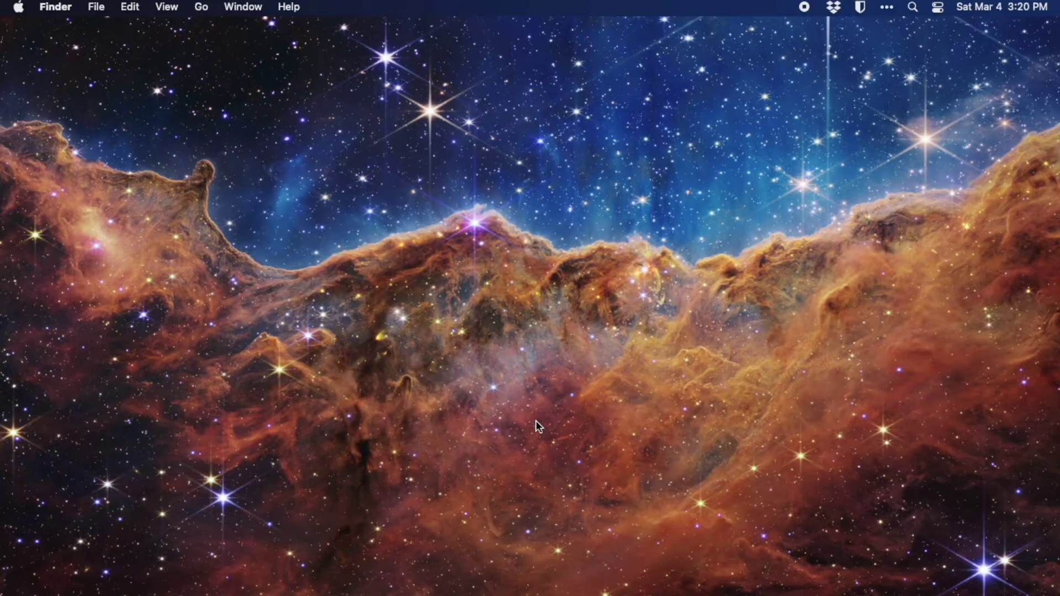
# Open the Apple menu from the Finder menu bar
pyautogui.click(19, 6)
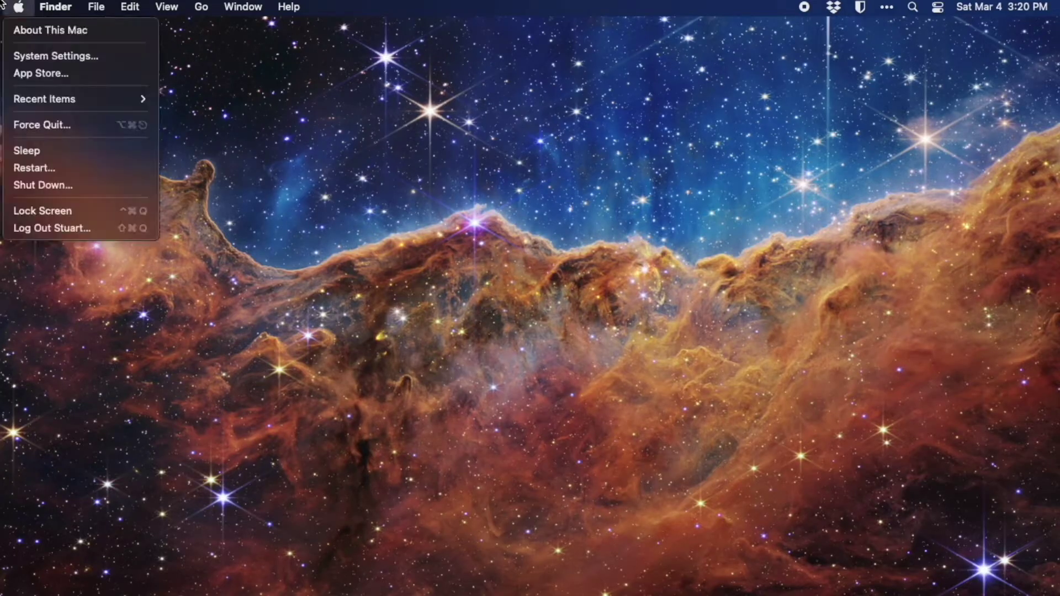
# Confirm in About This Mac that macOS Ventura 13.2.1 is installed, then close the window
pyautogui.click(35, 33)
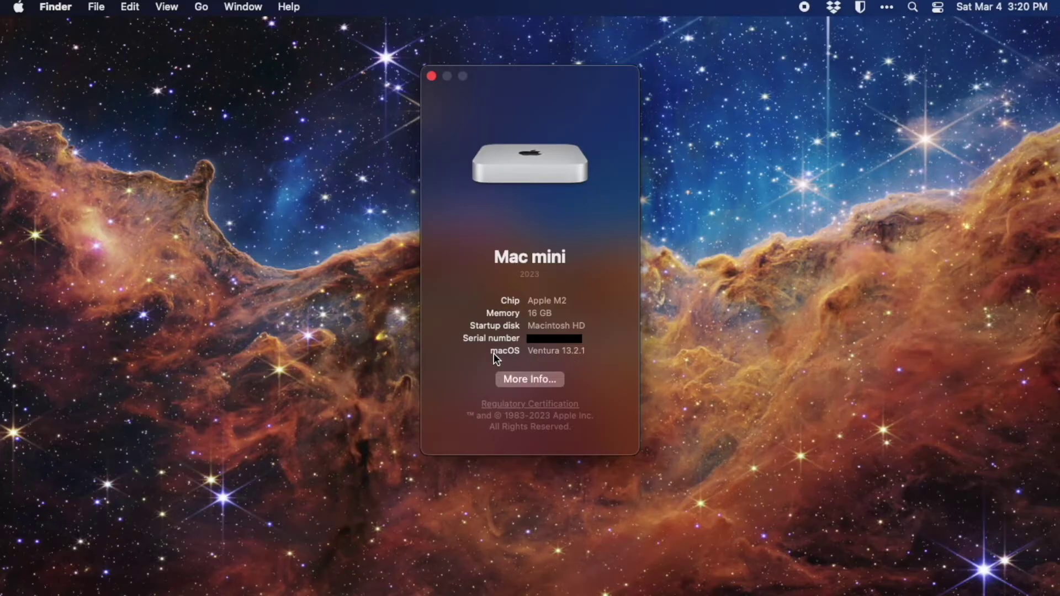
pyautogui.press('super+w')
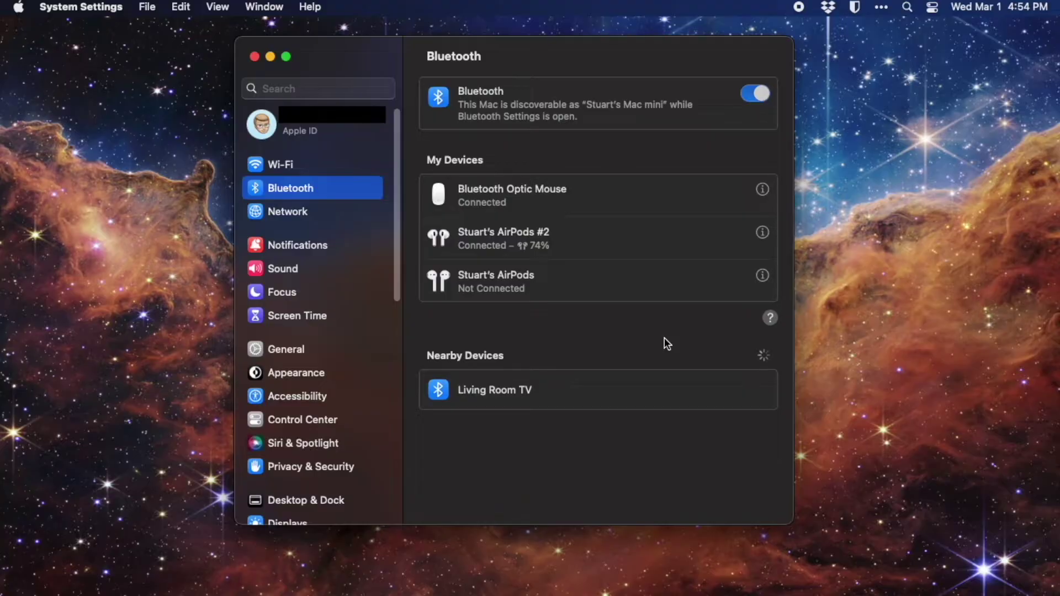
# Connect the nearby Pro Controller in Bluetooth settings
pyautogui.moveTo(656, 436)
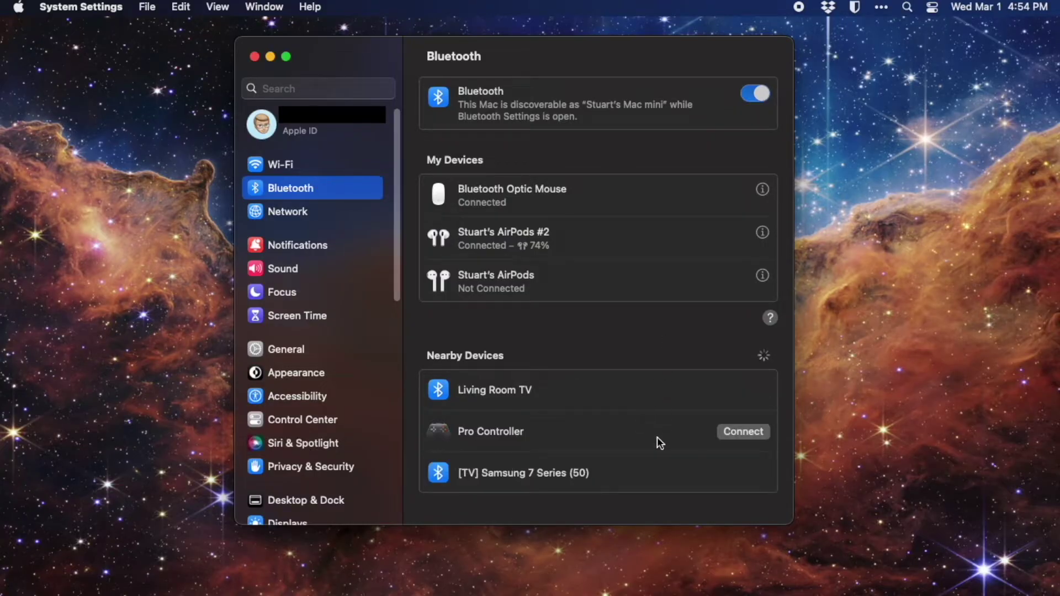
pyautogui.click(726, 435)
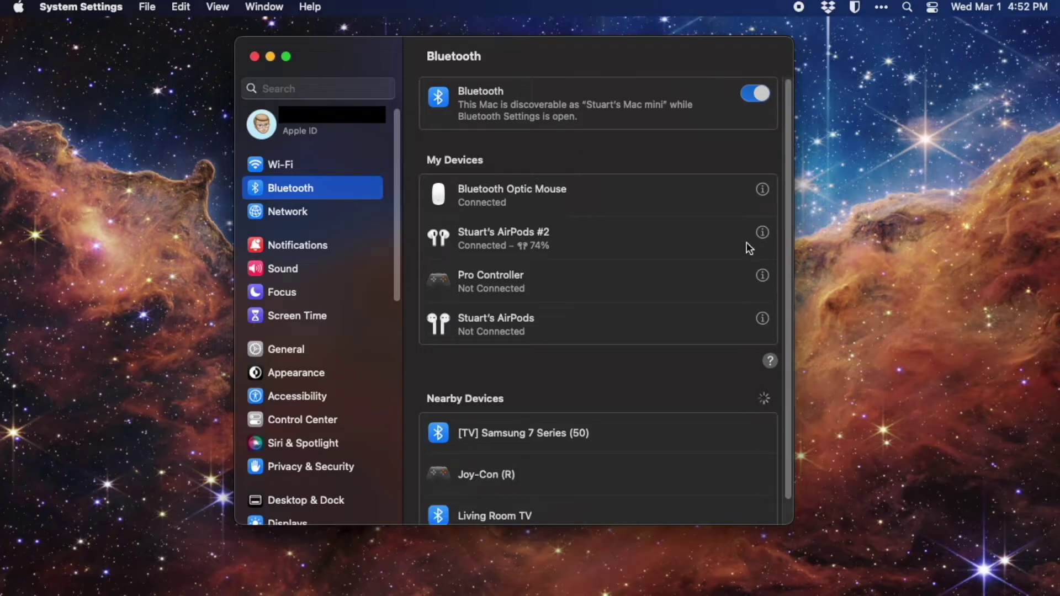
# Connect the nearby Joy-Con (R) from the Nearby Devices list
pyautogui.scroll(-1, 723, 434)
pyautogui.click(733, 458)
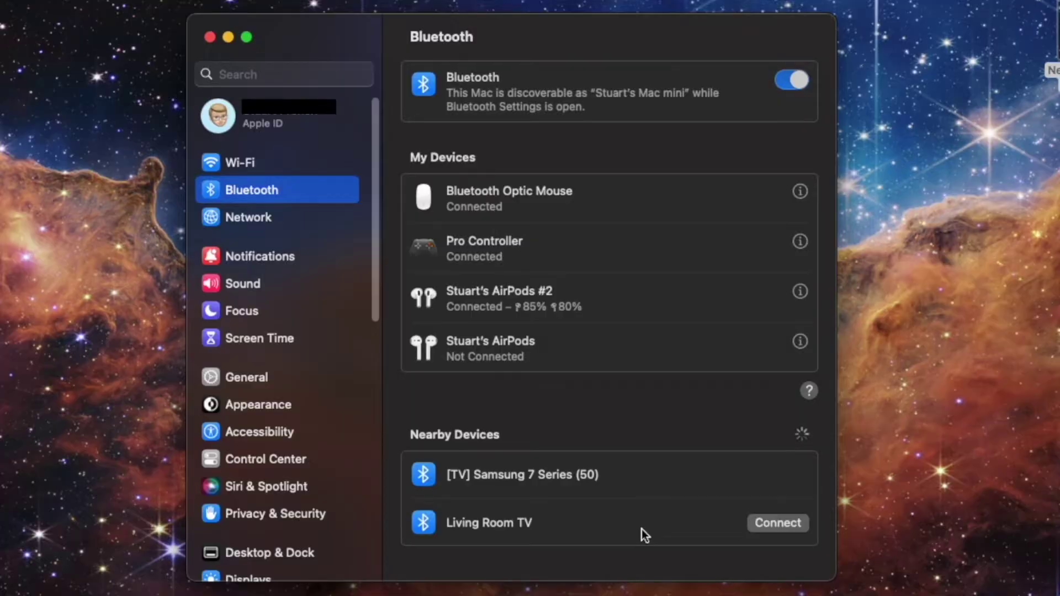
# Rename the Pro Controller to 'My Pro Controller' in its device details
pyautogui.click(799, 242)
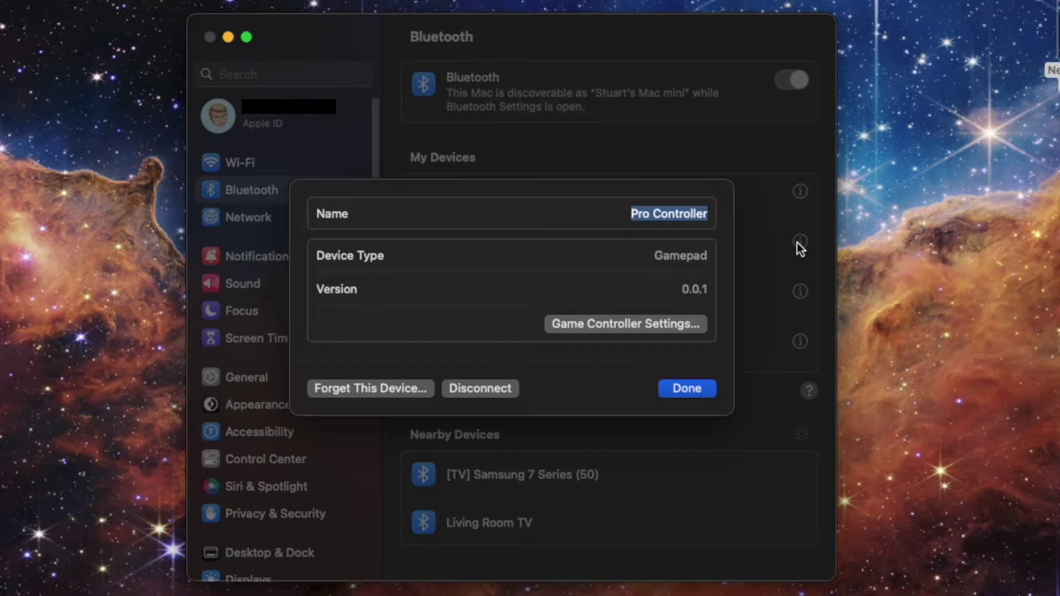
pyautogui.click(652, 214)
pyautogui.tripleClick(652, 214)
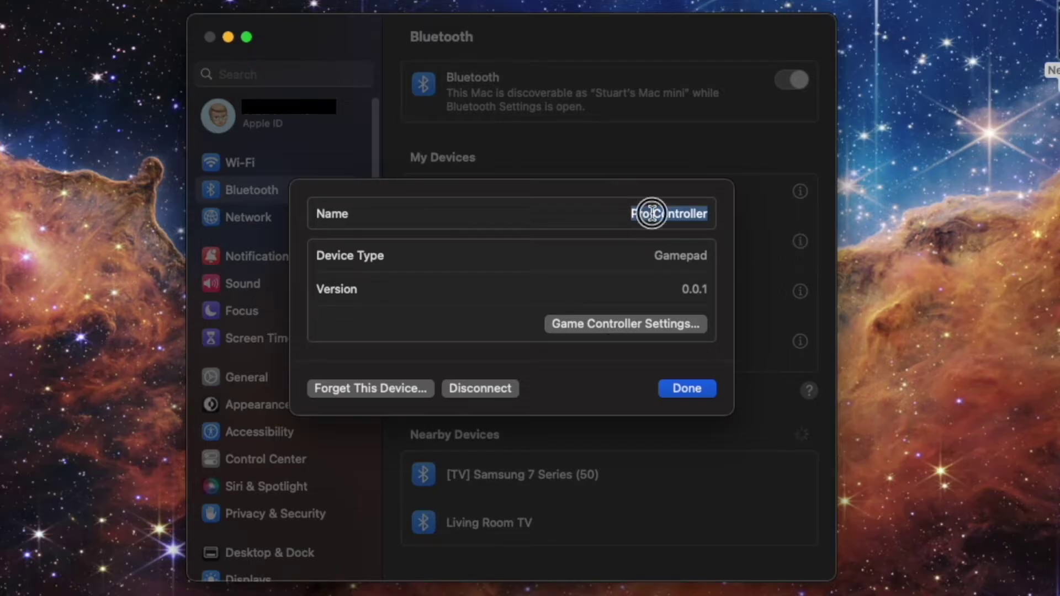
pyautogui.write('My Pro Controller')
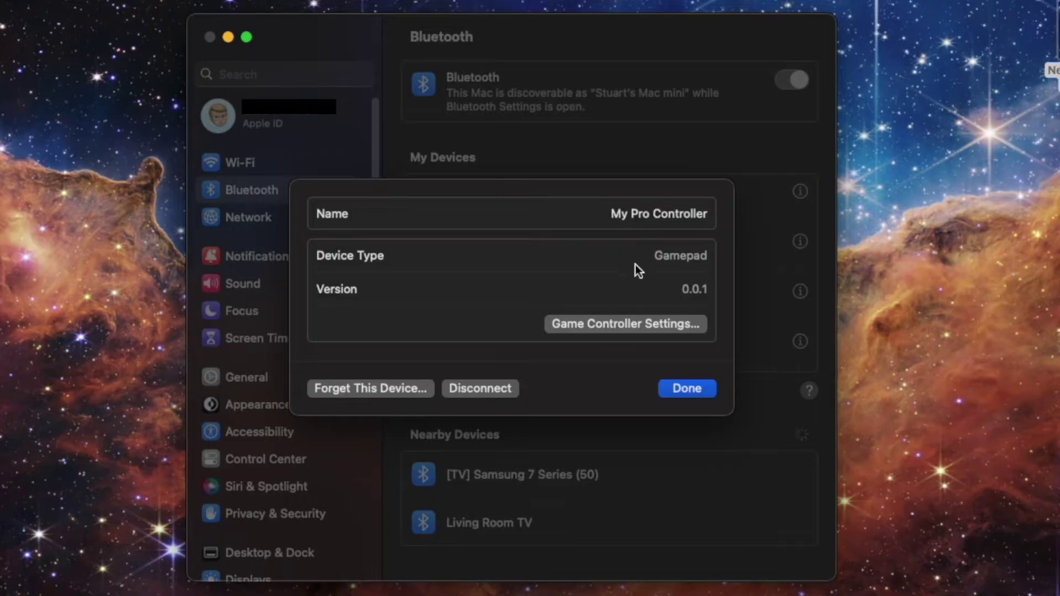
# Add a new controller profile named 'Tomb Raider' in Game Controller Settings
pyautogui.click(632, 325)
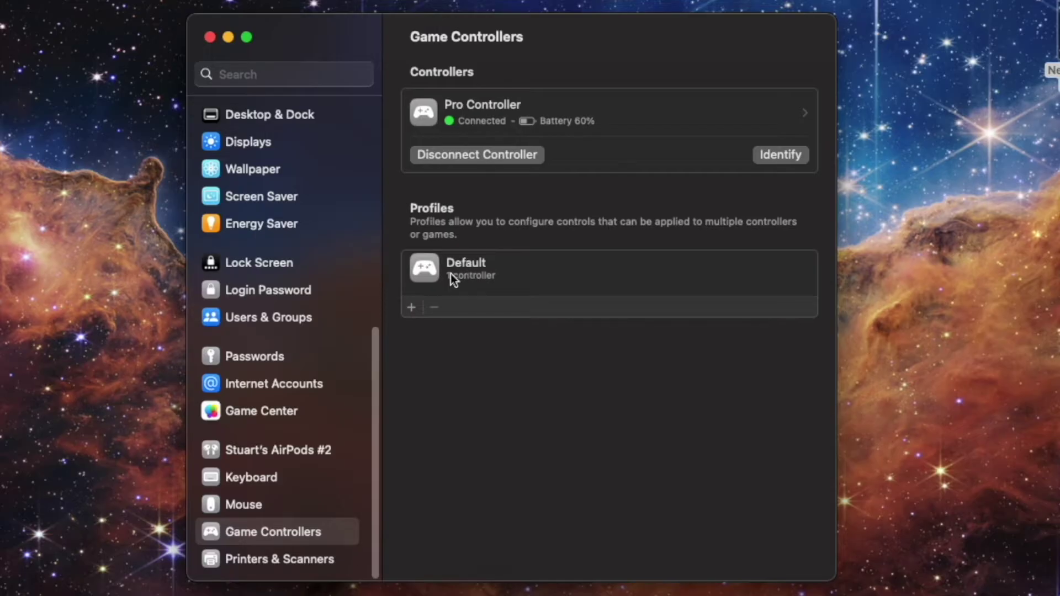
pyautogui.click(412, 308)
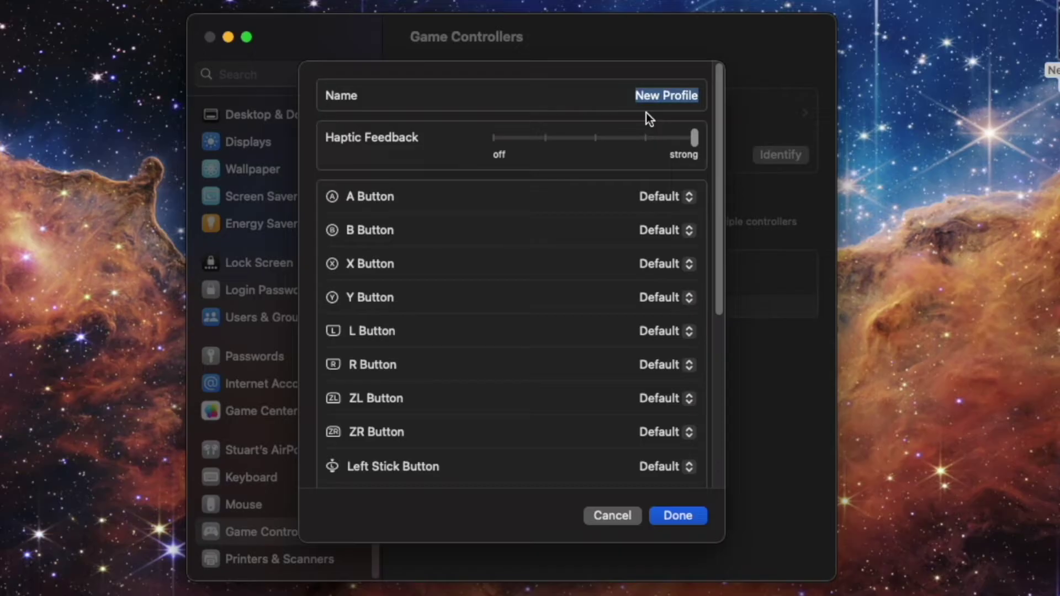
pyautogui.write('Tomb Raider')
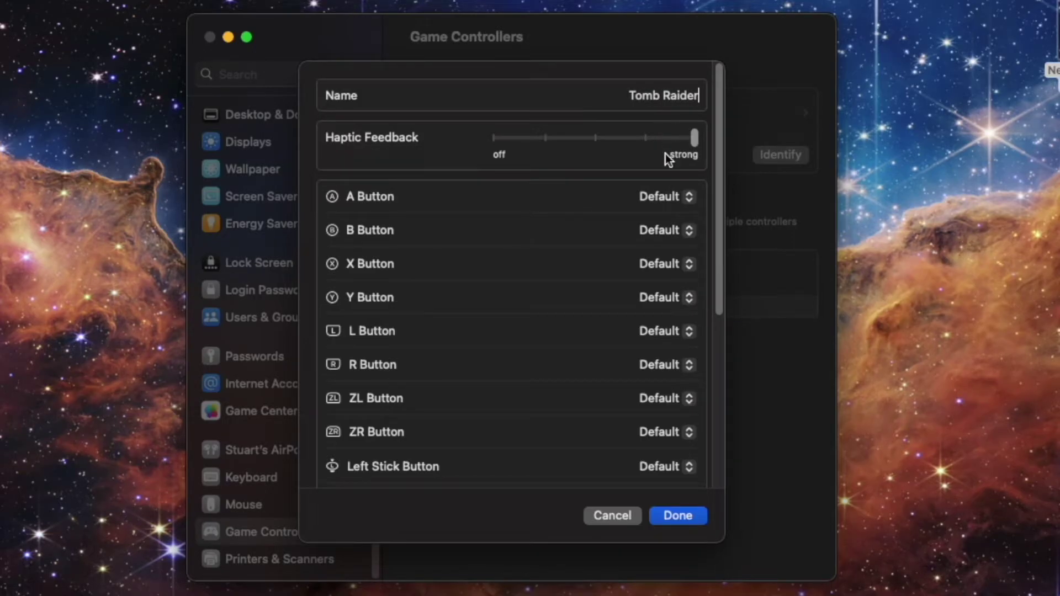
# Swap the A and B buttons in the Tomb Raider profile
pyautogui.scroll(-1, 675, 186)
pyautogui.scroll(-2, 674, 186)
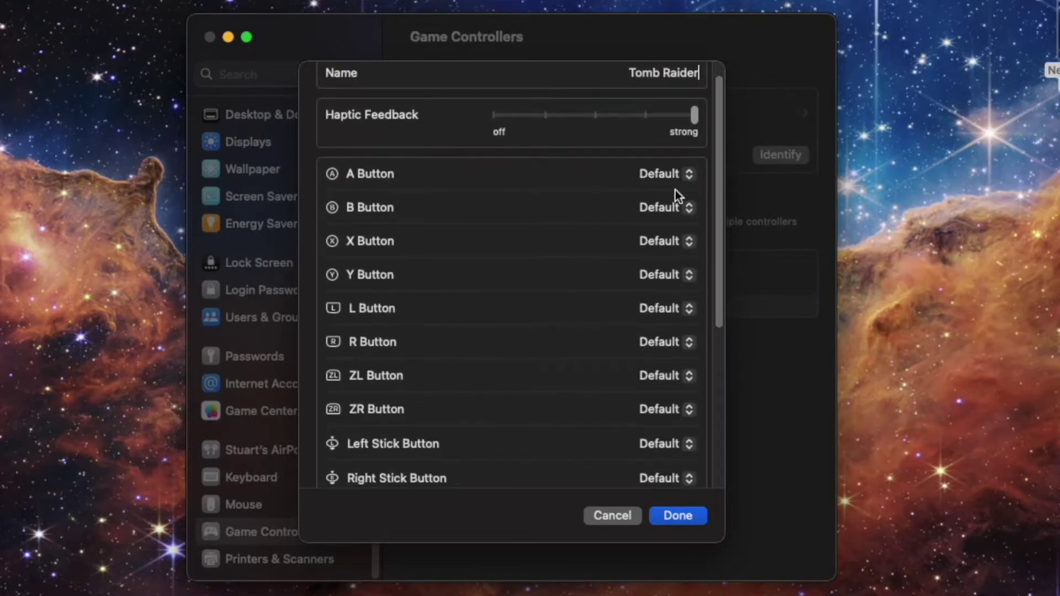
pyautogui.click(674, 177)
pyautogui.click(678, 201)
pyautogui.click(673, 206)
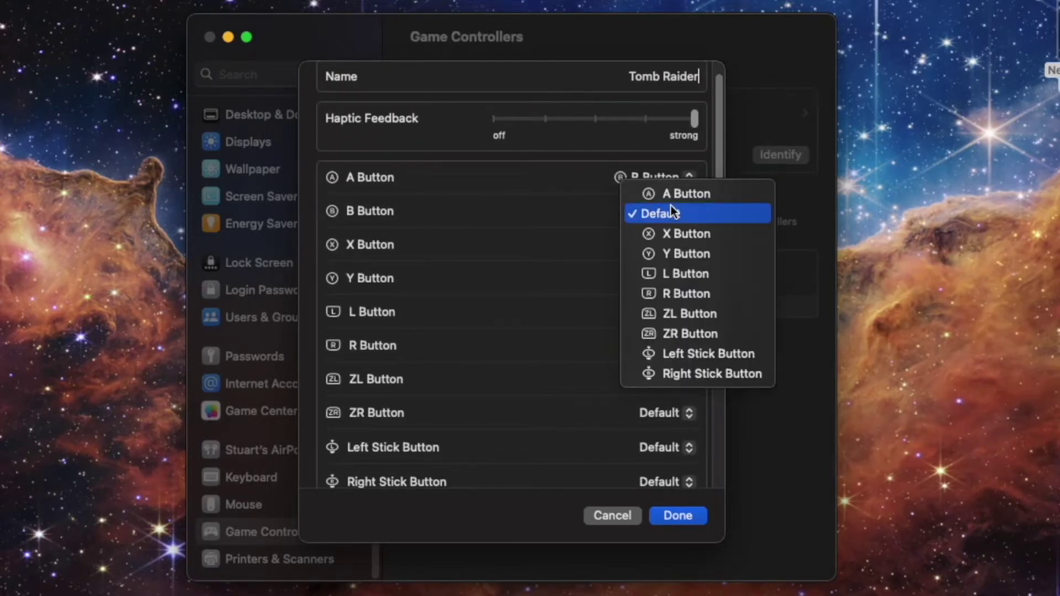
pyautogui.click(671, 197)
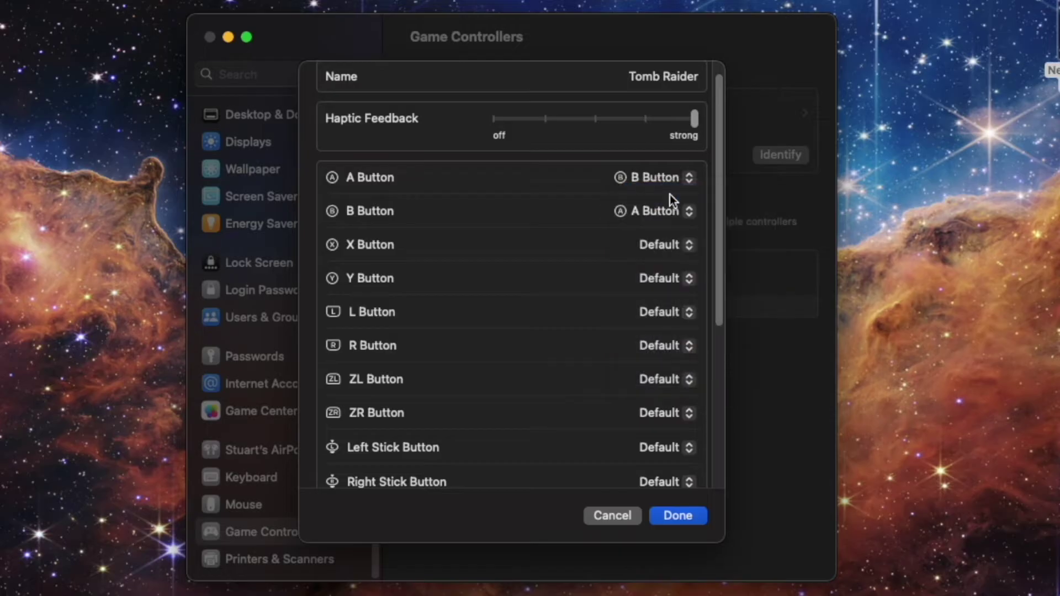
# Set Double Press to Capture Highlight and Press and Hold to Start/Stop Recording, then save
pyautogui.scroll(-10, 651, 207)
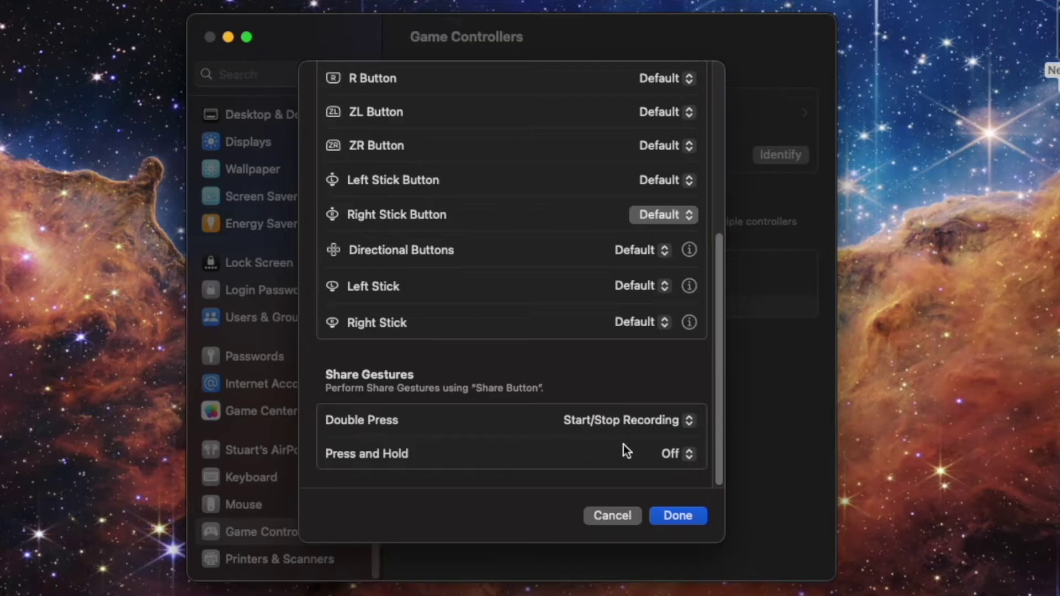
pyautogui.click(619, 419)
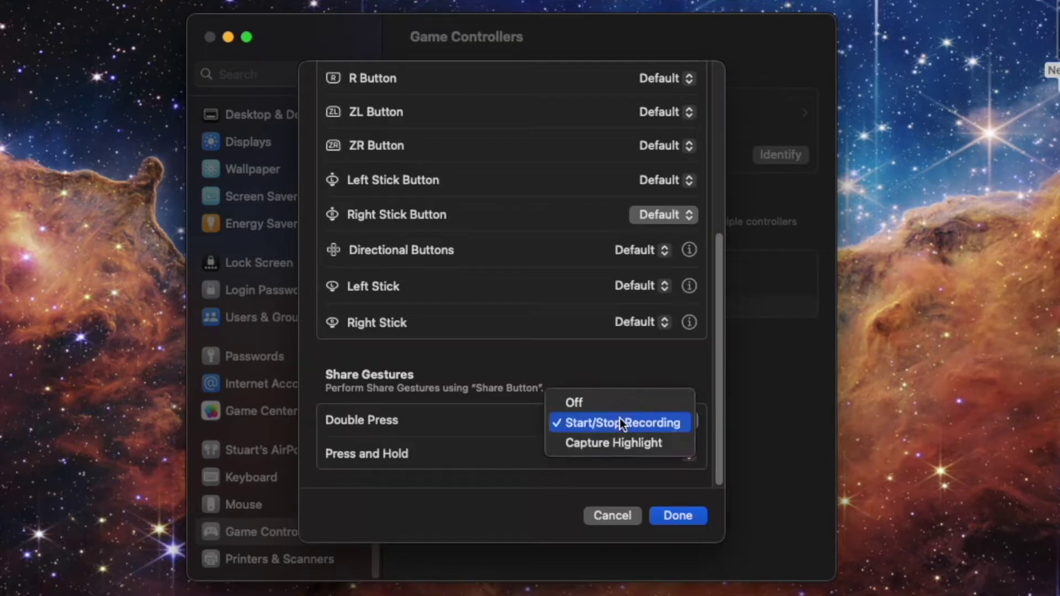
pyautogui.click(612, 441)
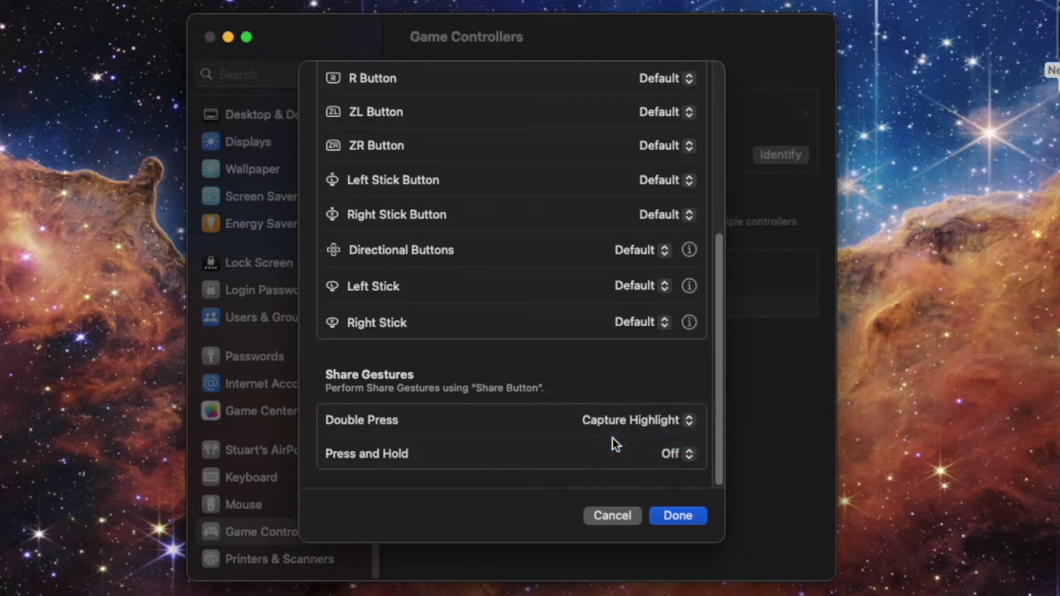
pyautogui.click(671, 453)
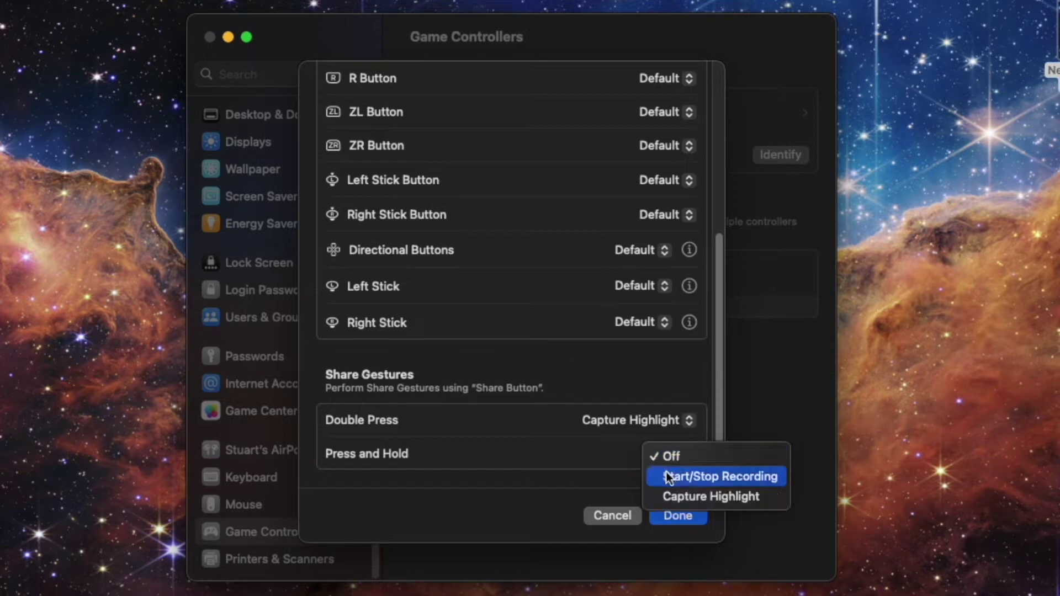
pyautogui.click(667, 476)
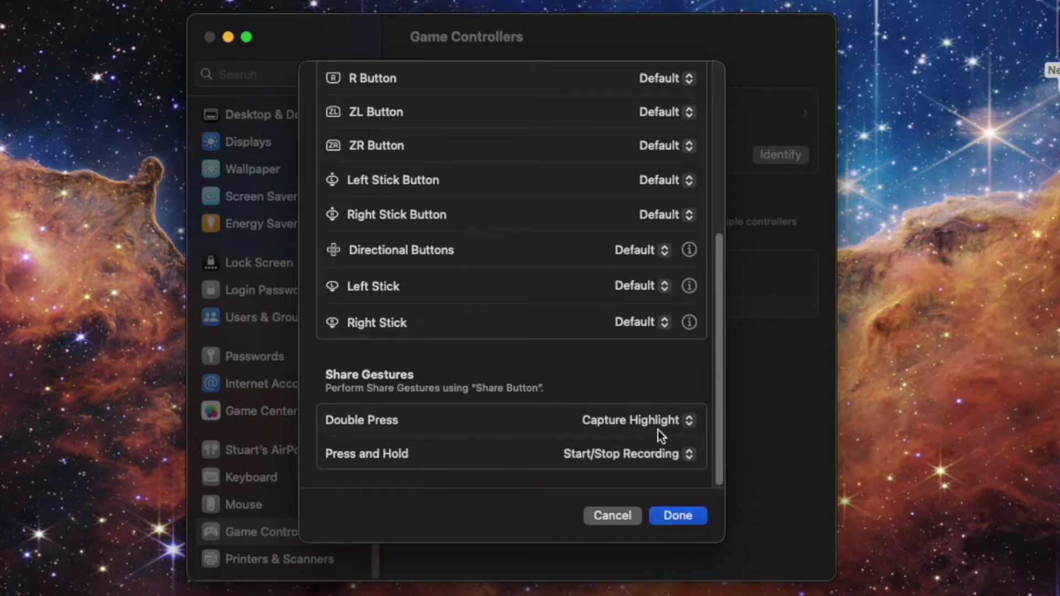
pyautogui.click(685, 514)
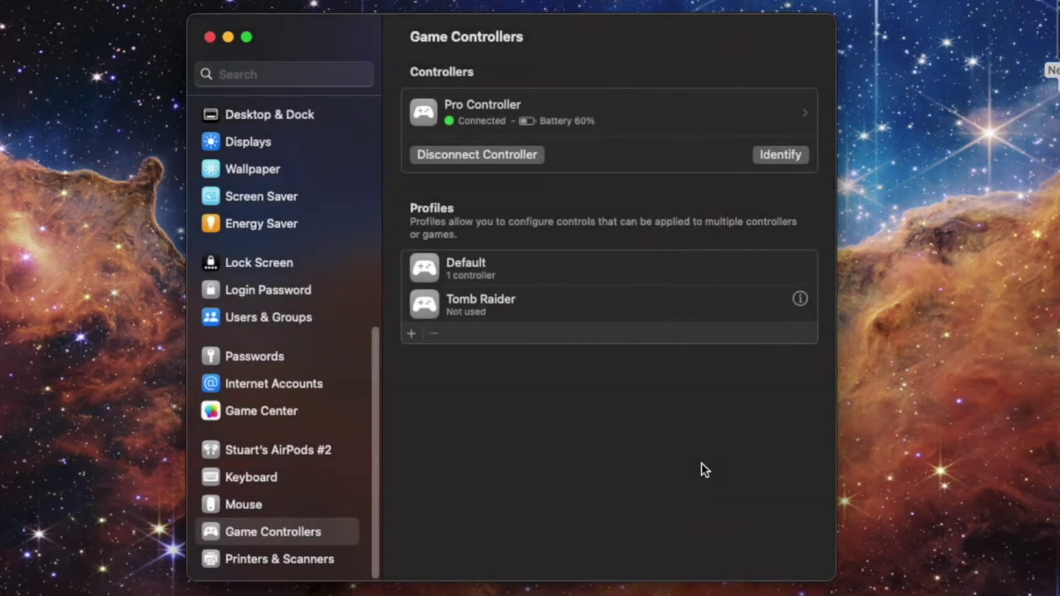
# Add Asphalt9 to the Pro Controller's customized games and assign it the Tomb Raider profile
pyautogui.click(620, 312)
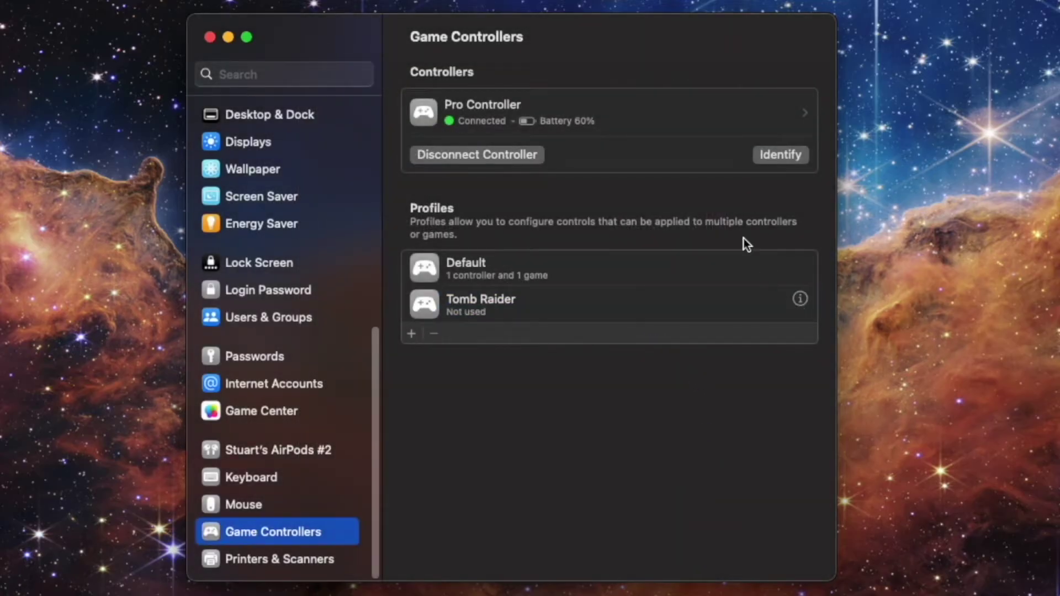
pyautogui.click(735, 117)
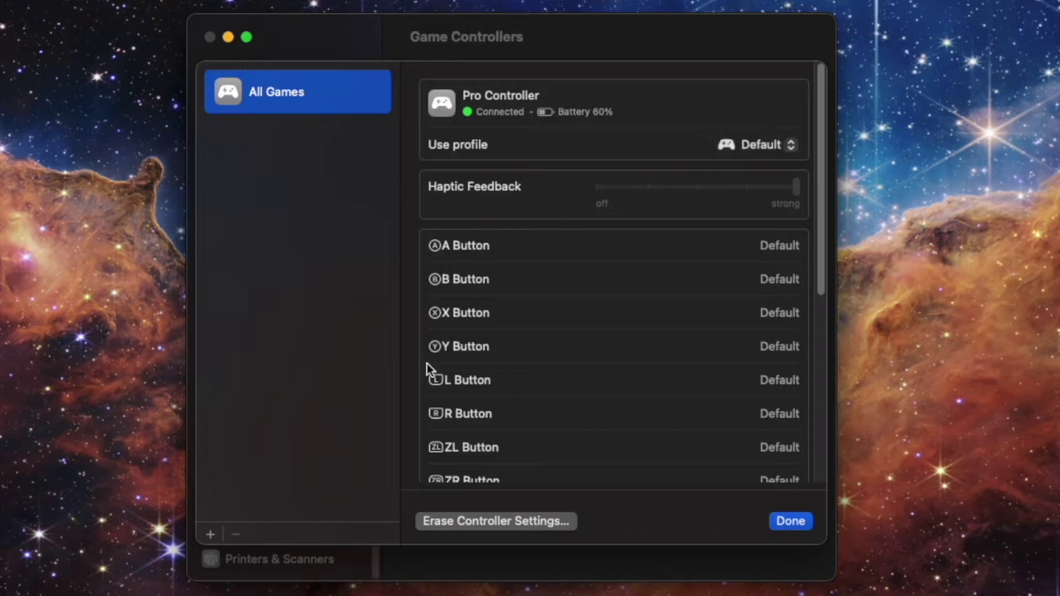
pyautogui.click(211, 533)
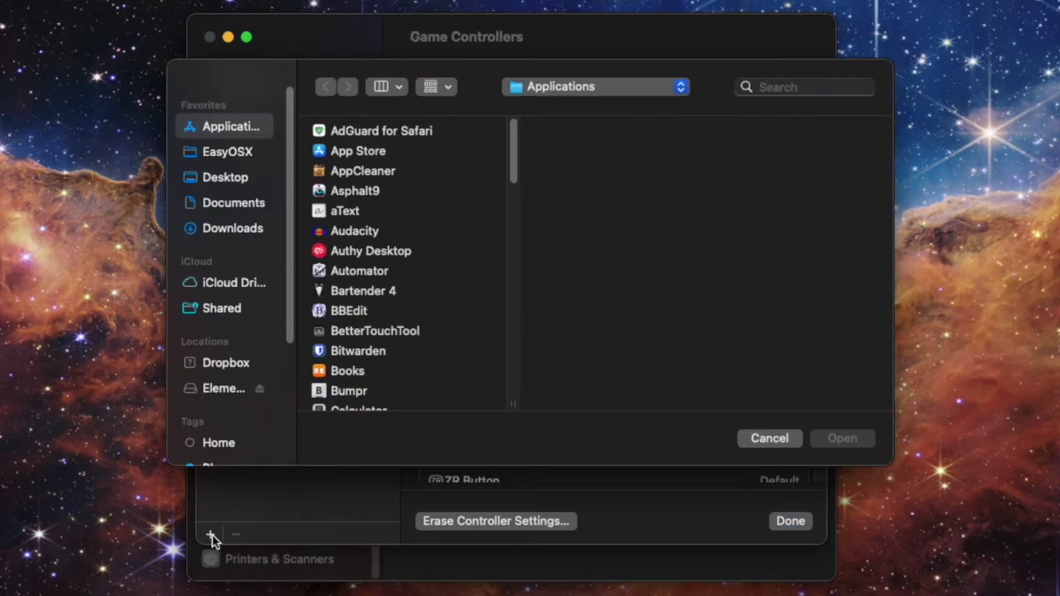
pyautogui.click(389, 189)
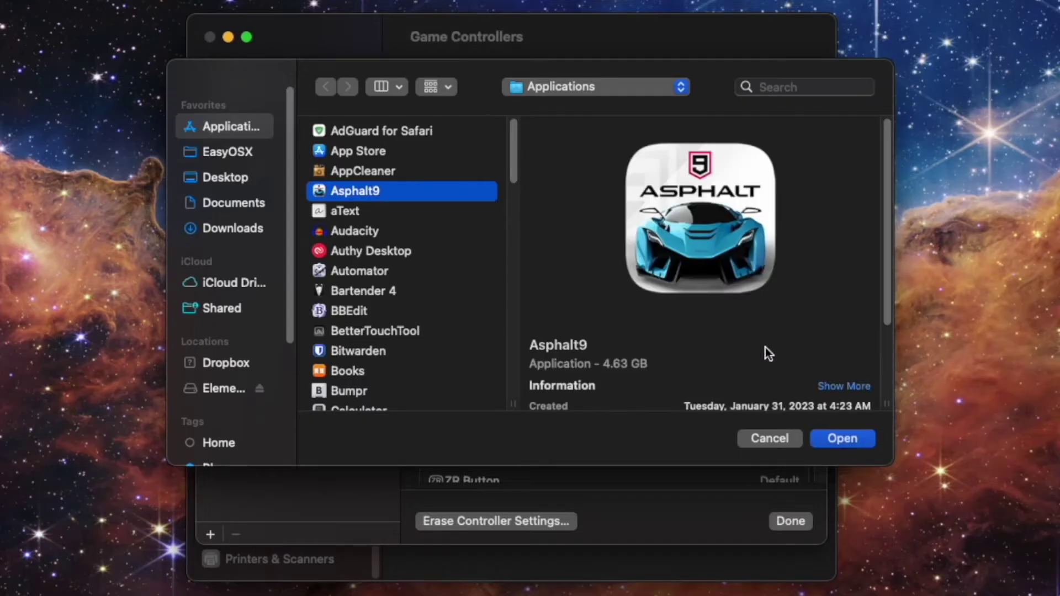
pyautogui.click(826, 444)
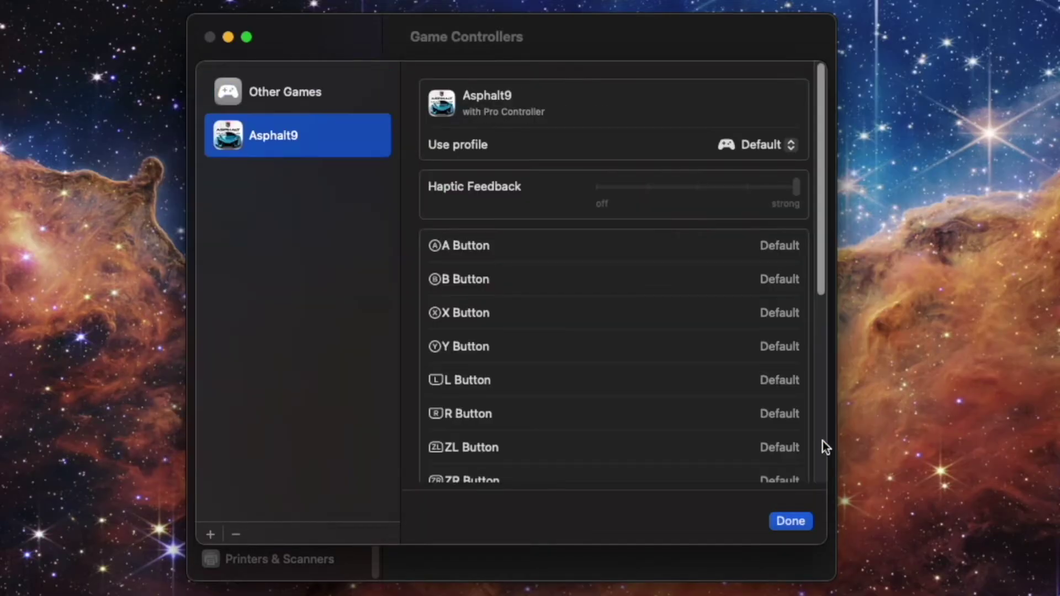
pyautogui.click(767, 147)
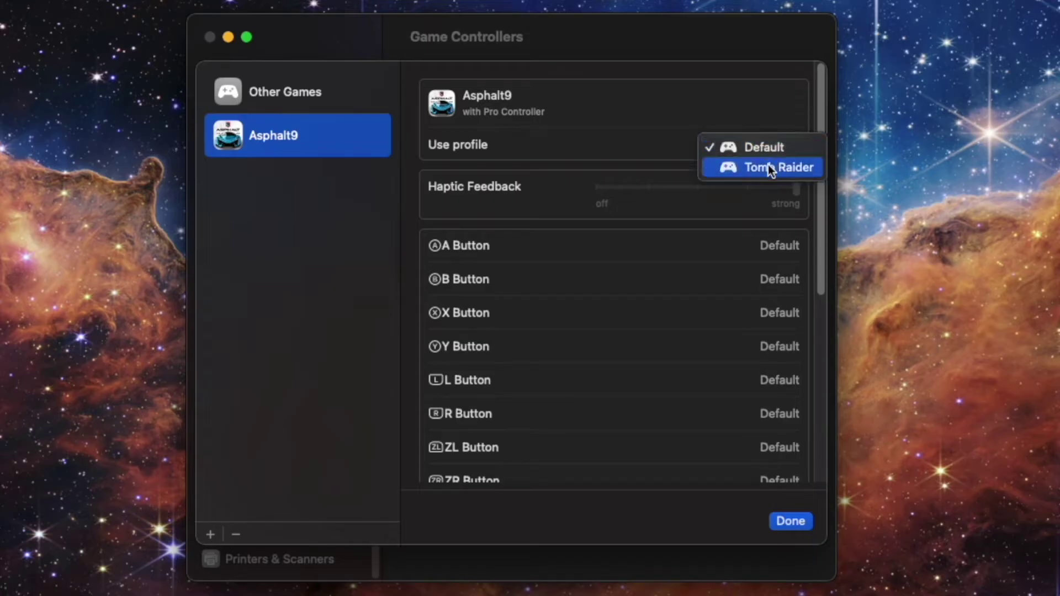
pyautogui.click(768, 166)
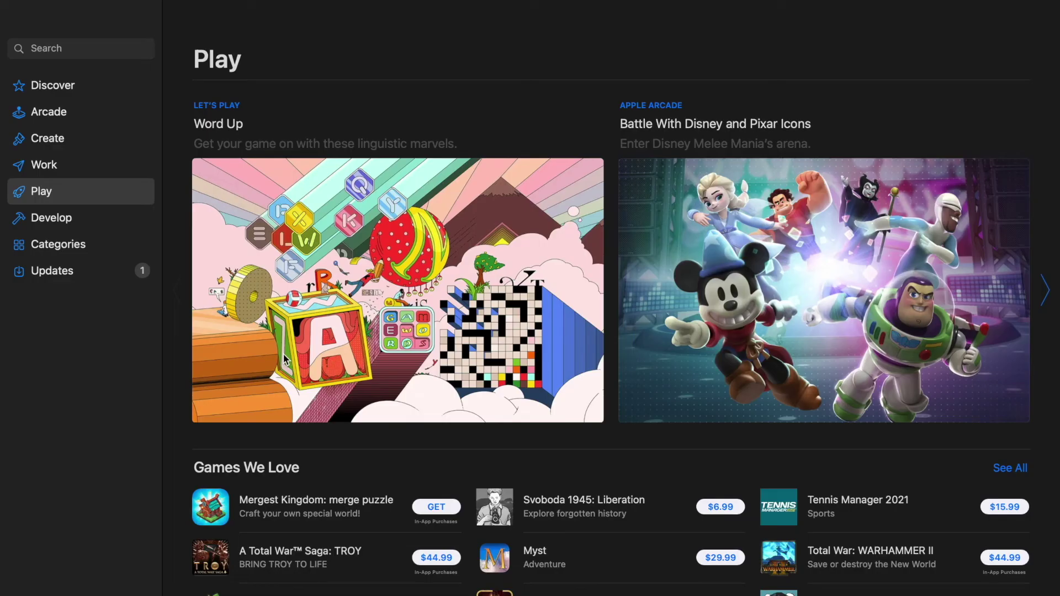
# Browse Play With a Controller, viewing the Asphalt 9: Legends and Divinity: Original Sin 2 pages
pyautogui.scroll(-5, 283, 355)
pyautogui.click(221, 237)
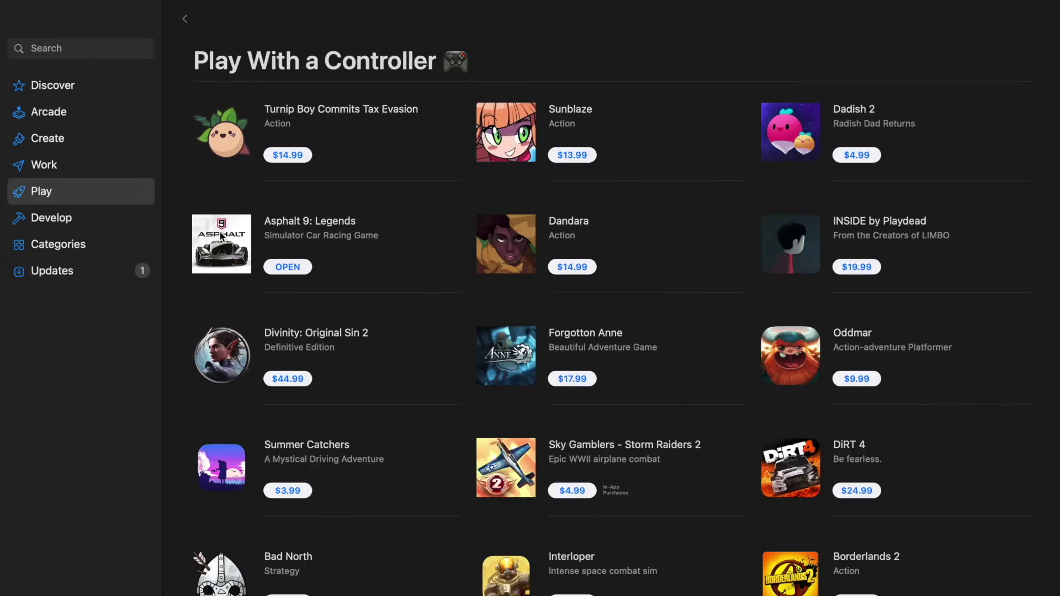
pyautogui.click(221, 237)
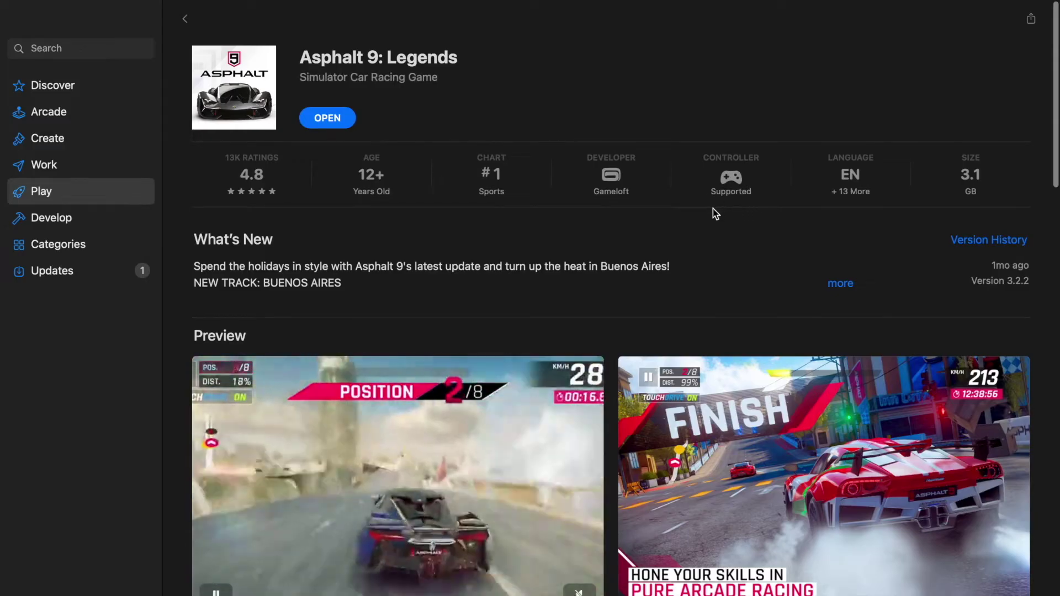
pyautogui.press('super+bracketleft')
pyautogui.click(223, 357)
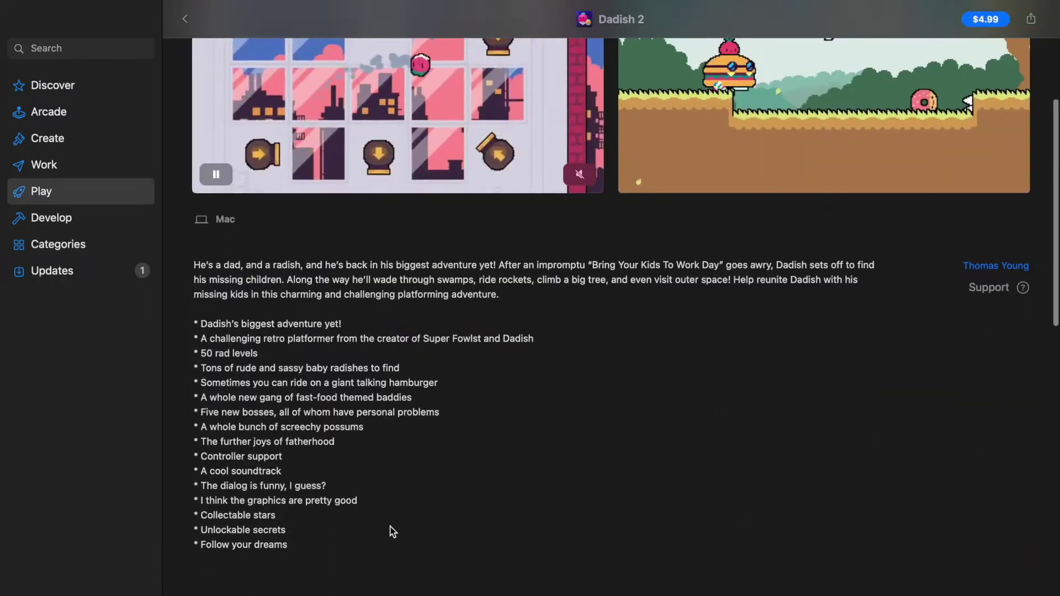
pyautogui.scroll(-1, 391, 531)
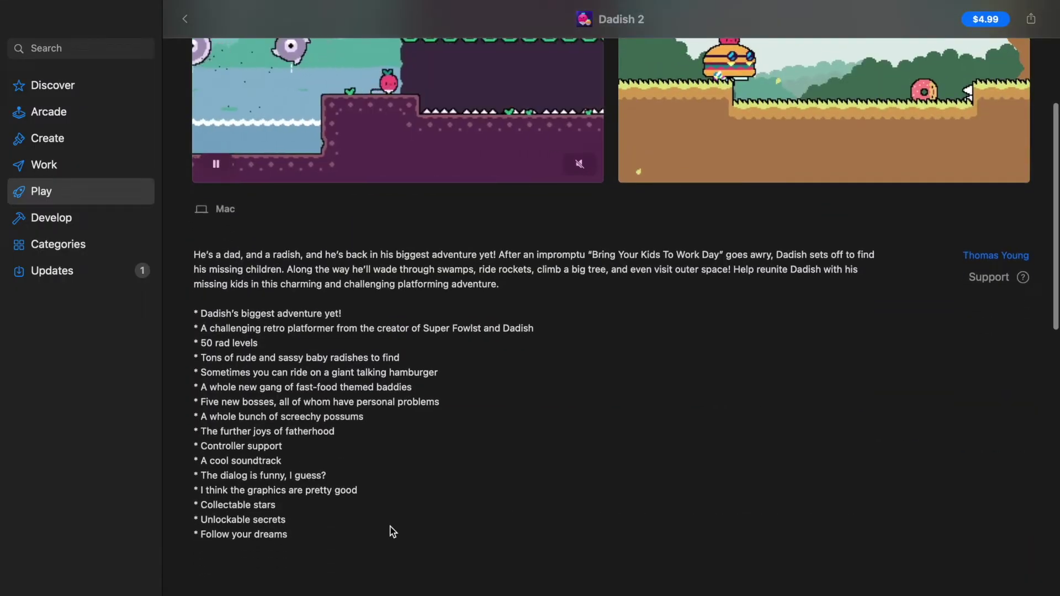
pyautogui.scroll(-2, 391, 530)
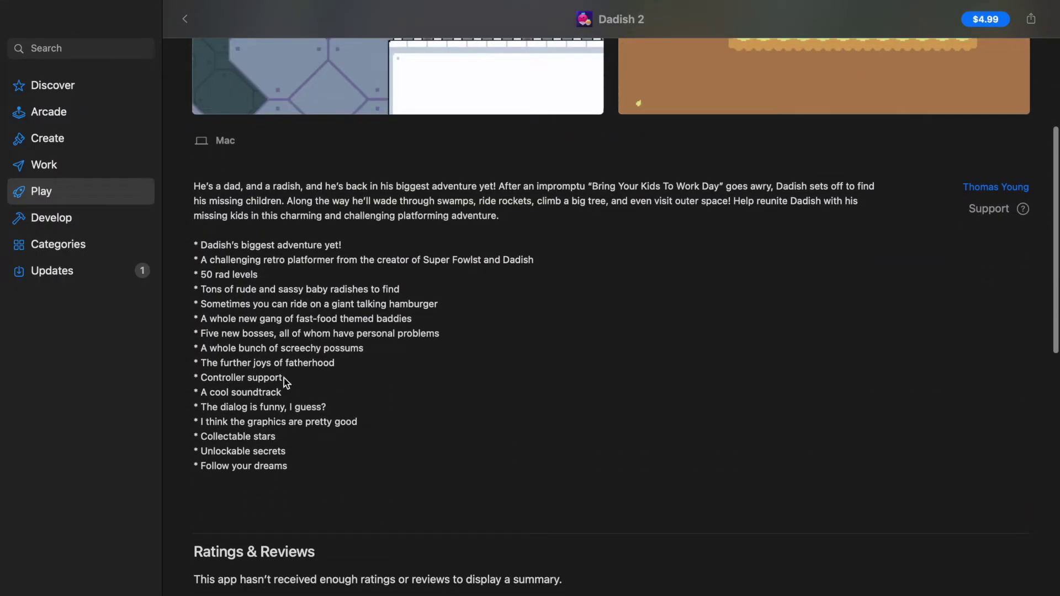
pyautogui.click(184, 19)
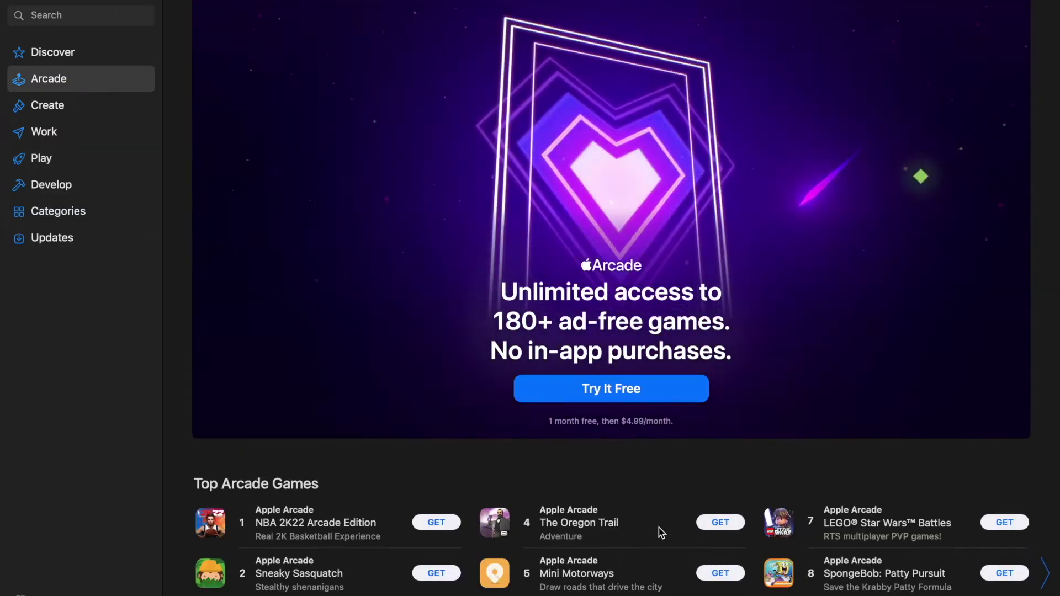
# Scroll down through the Top Arcade Games list on the Arcade page
pyautogui.scroll(-3, 658, 527)
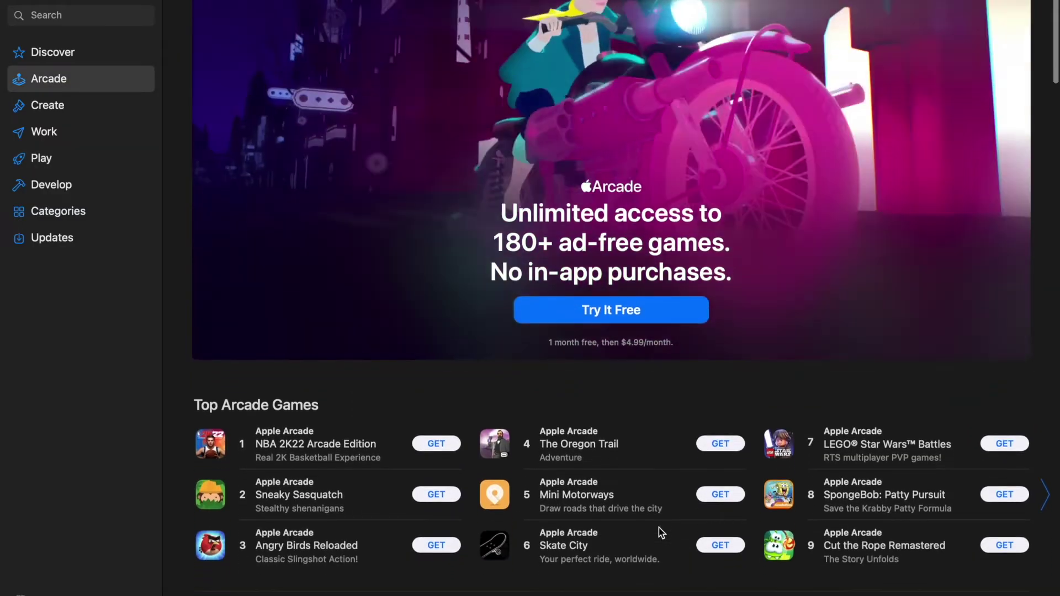
pyautogui.scroll(-4, 658, 528)
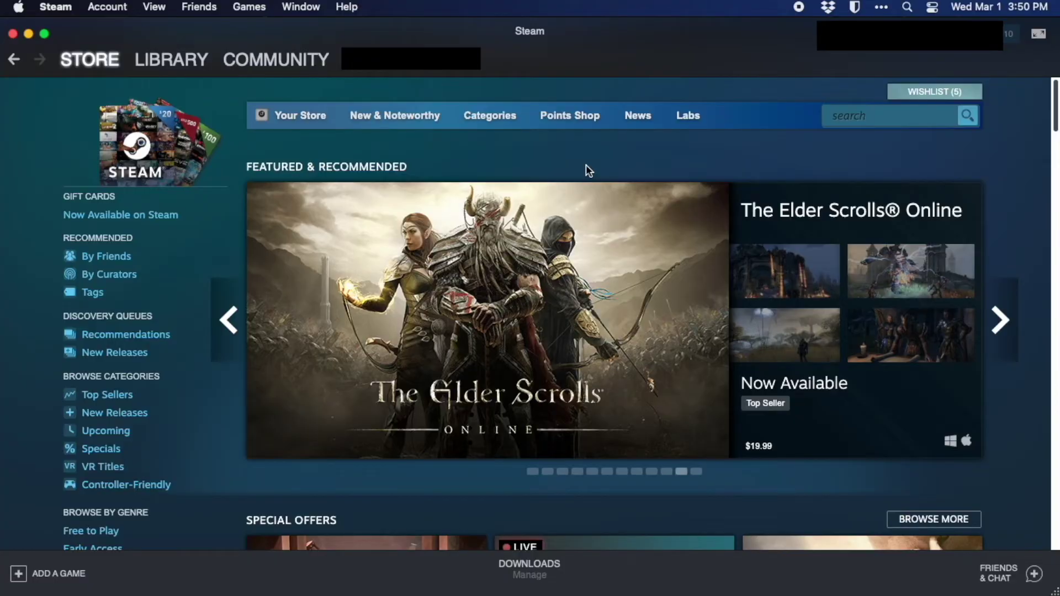
# Open Steam Preferences' Controller section and its General Controller Settings
pyautogui.click(54, 7)
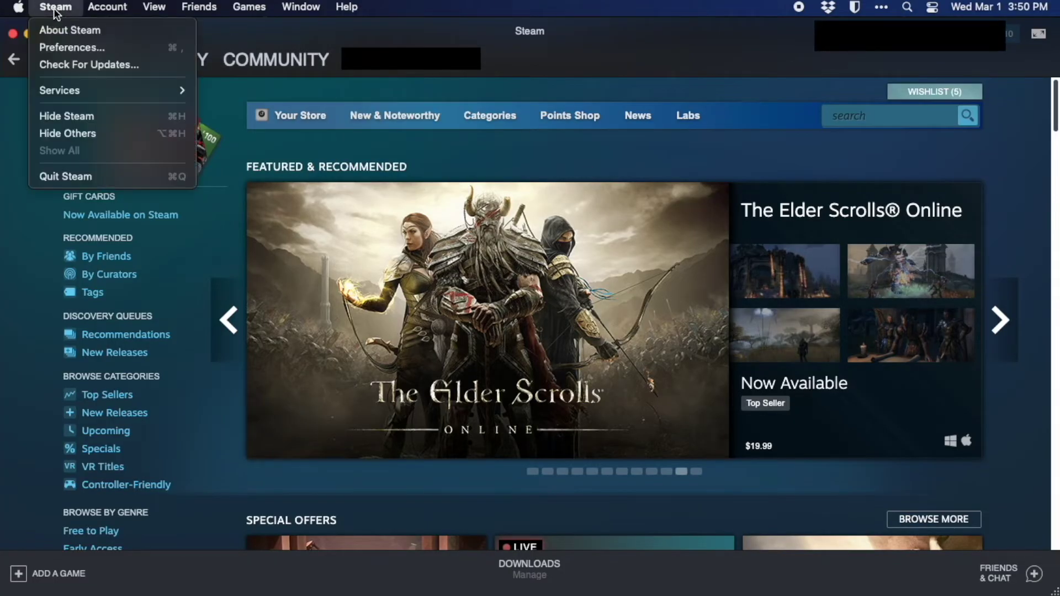
pyautogui.click(63, 49)
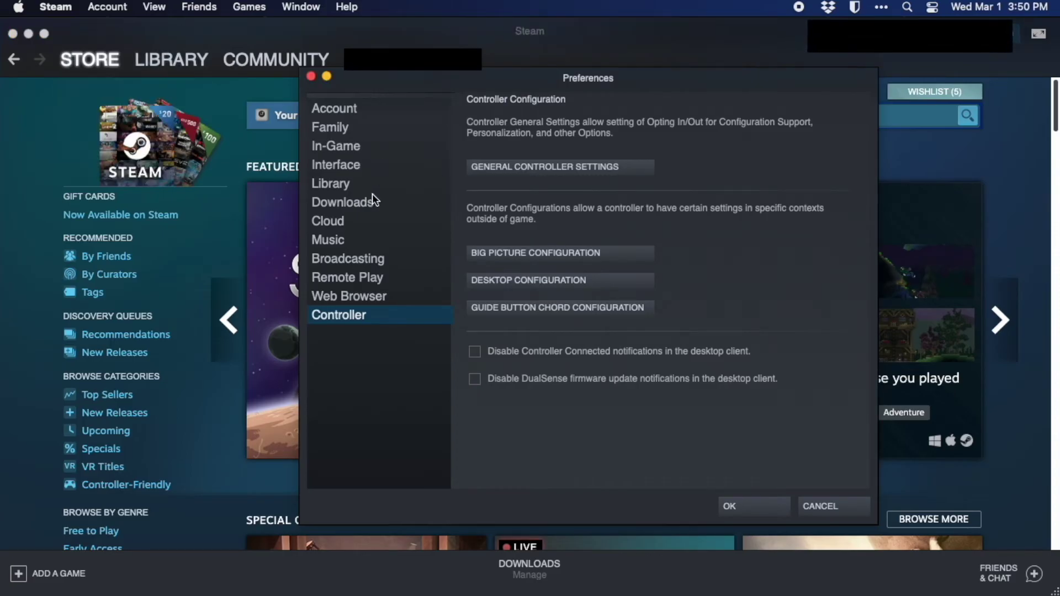
pyautogui.click(527, 176)
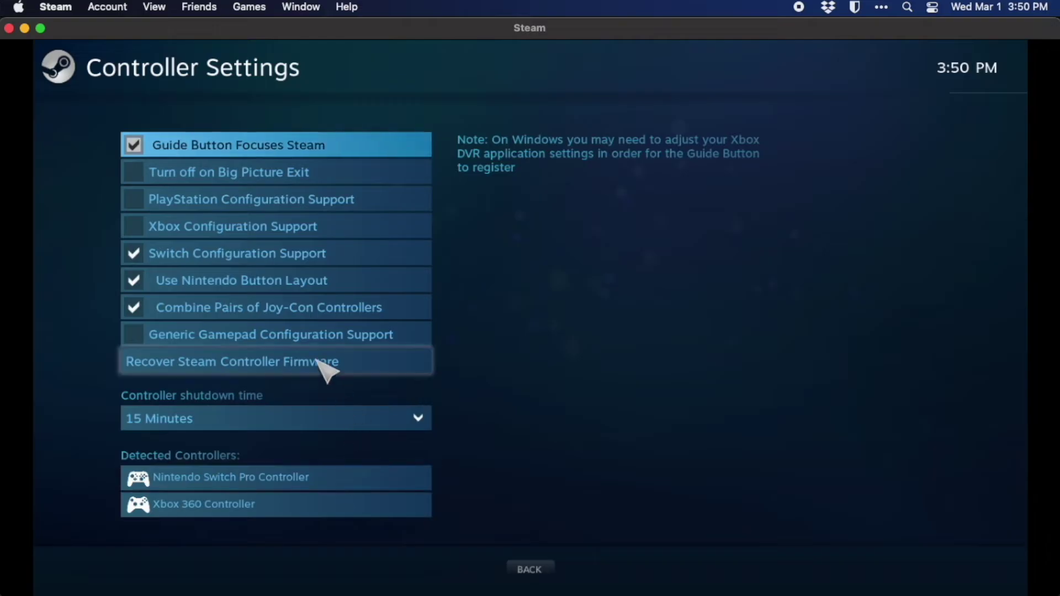
# Cycle Switch Configuration Support and Nintendo Button Layout off and on, leaving both enabled, then go back
pyautogui.click(142, 251)
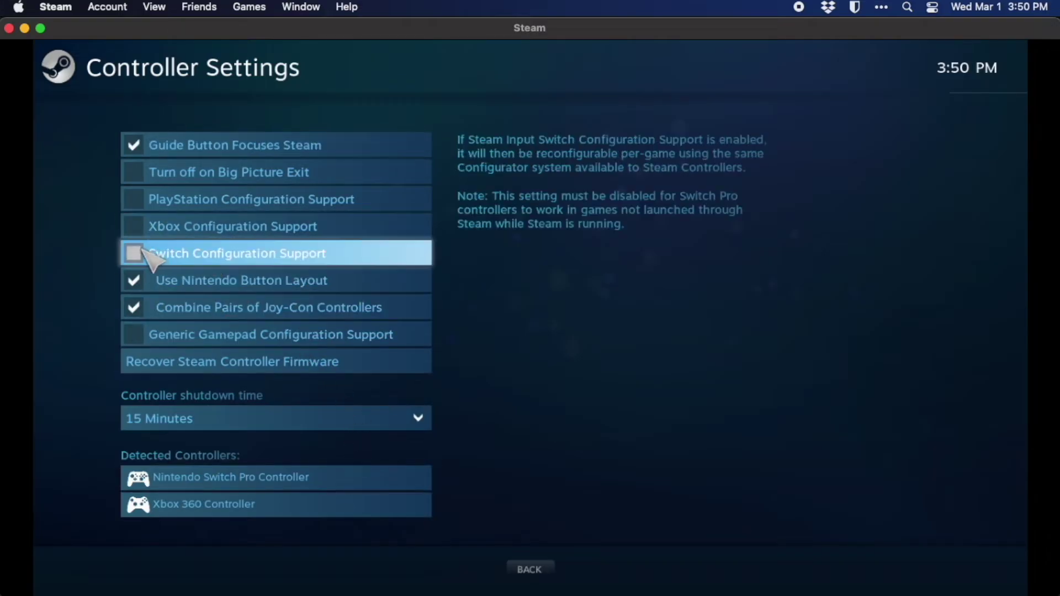
pyautogui.click(141, 250)
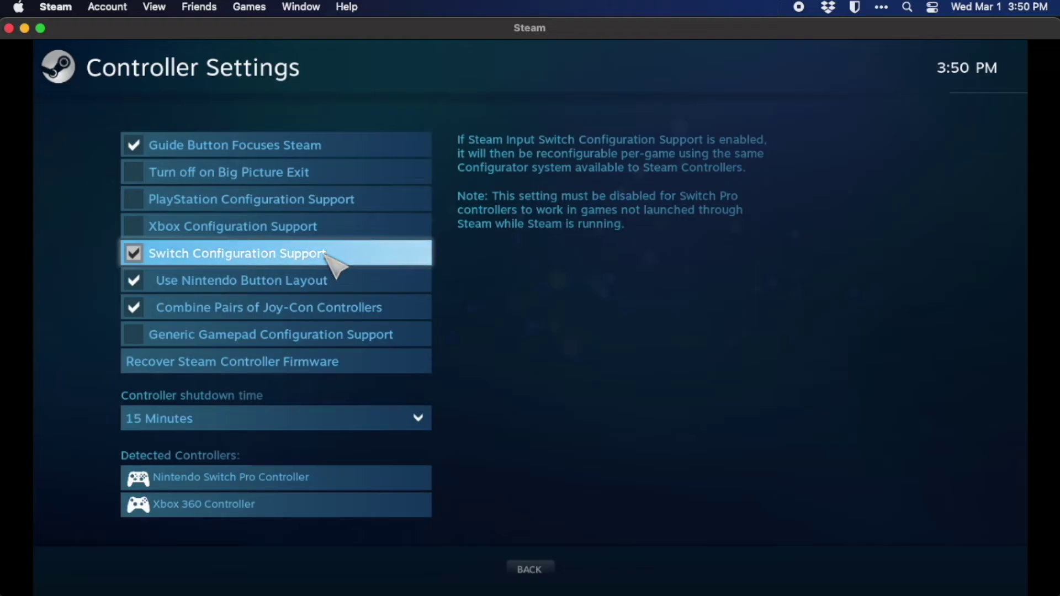
pyautogui.click(326, 284)
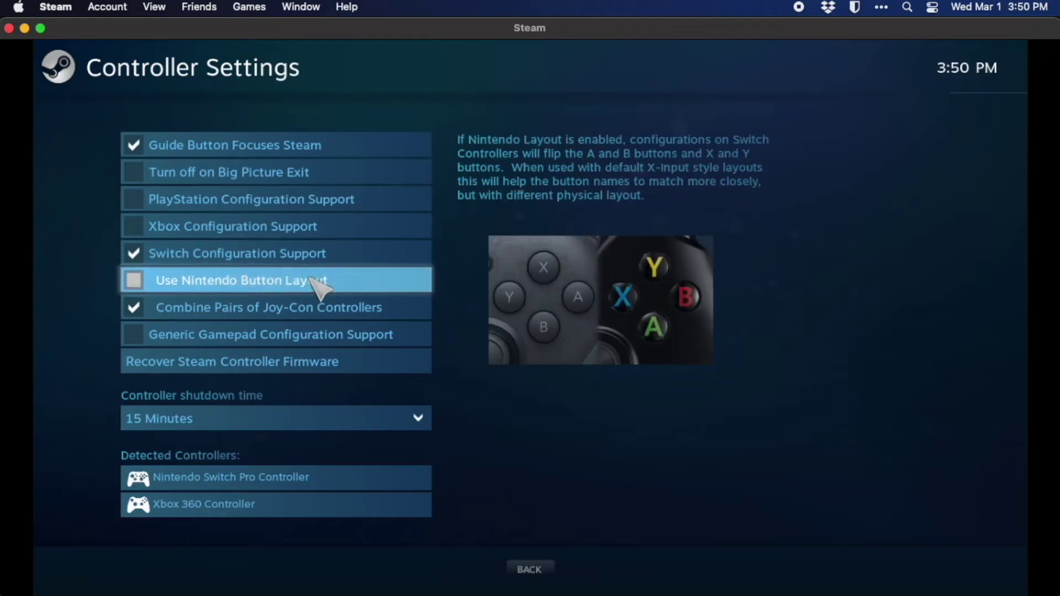
pyautogui.click(319, 285)
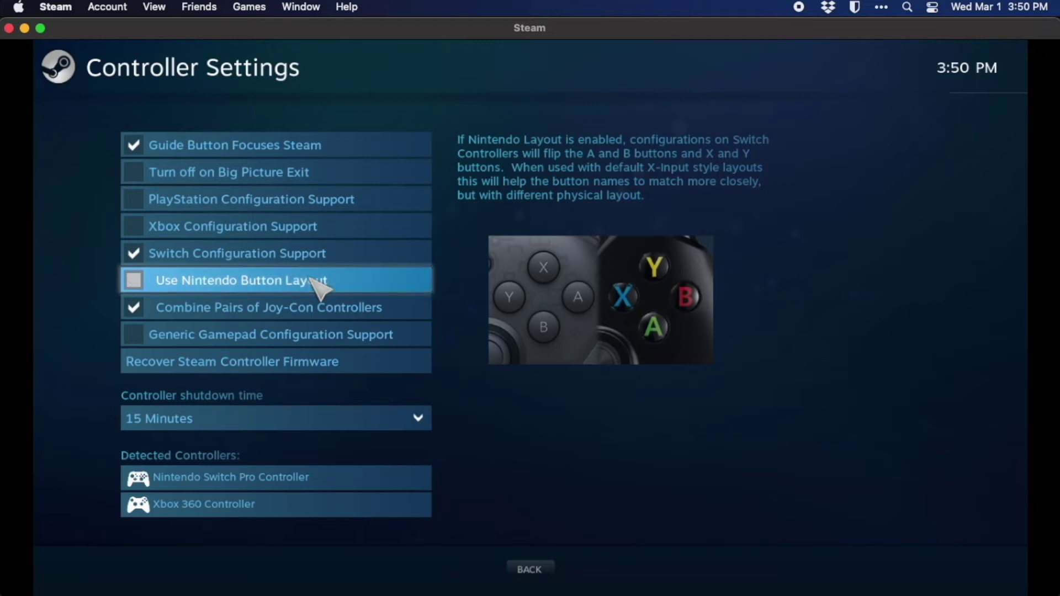
pyautogui.click(313, 281)
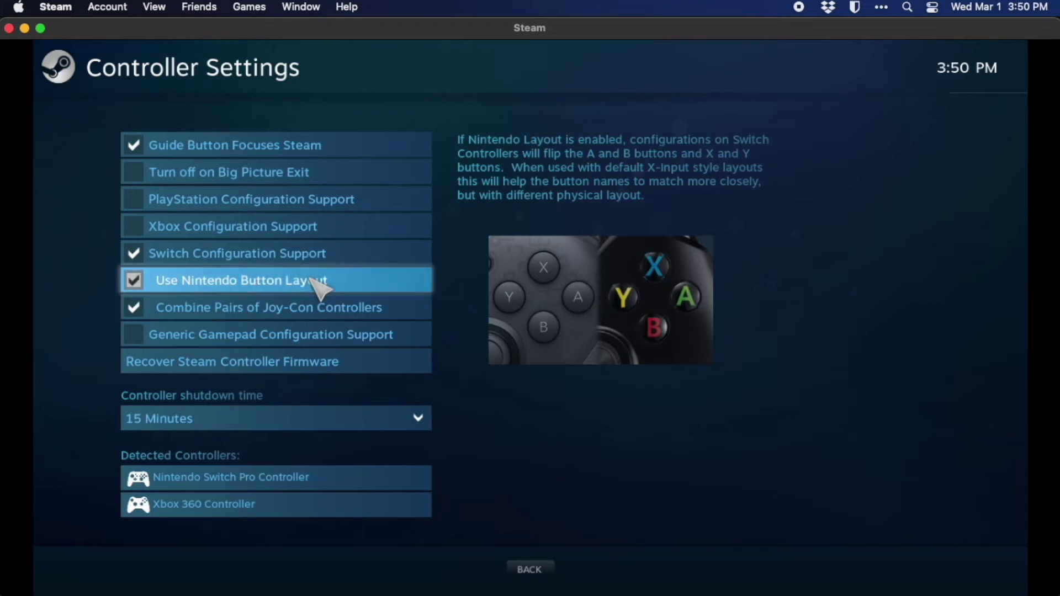
pyautogui.click(530, 569)
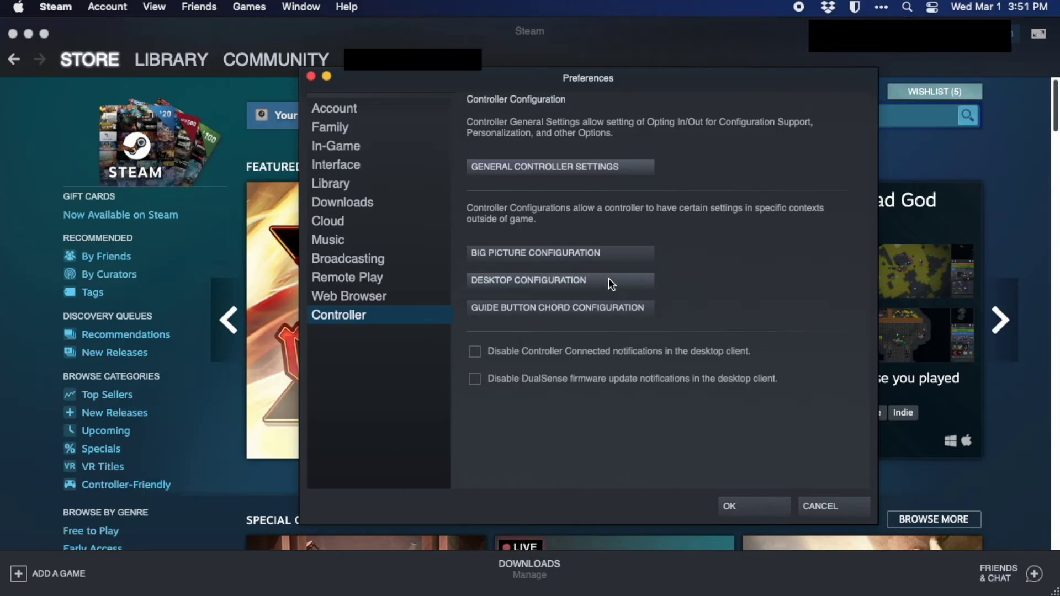
# Confirm Steam's Preferences with OK to close the dialog
pyautogui.click(739, 501)
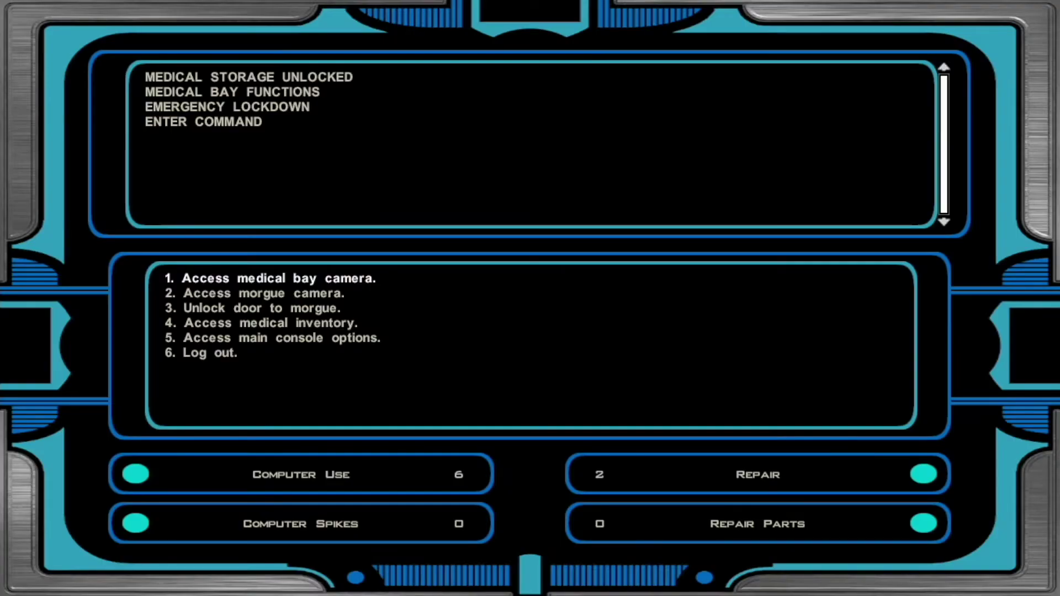
# Choose option 3 'Unlock door to morgue' on the medical bay terminal, then move to medical inventory
pyautogui.press('Down')
pyautogui.press('Down')
pyautogui.press('Return')
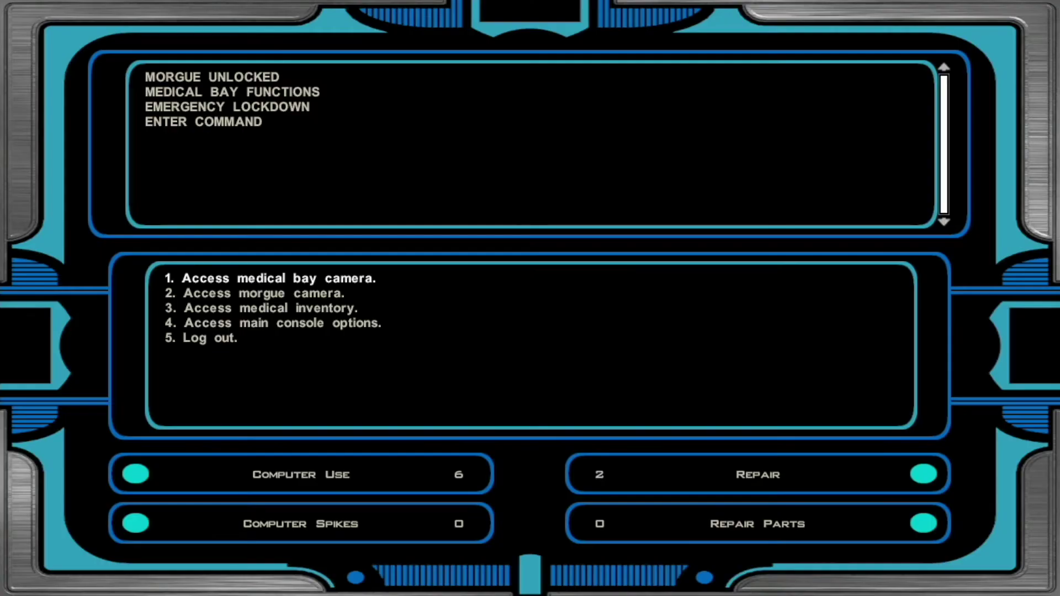
pyautogui.press('Down')
pyautogui.press('Down')
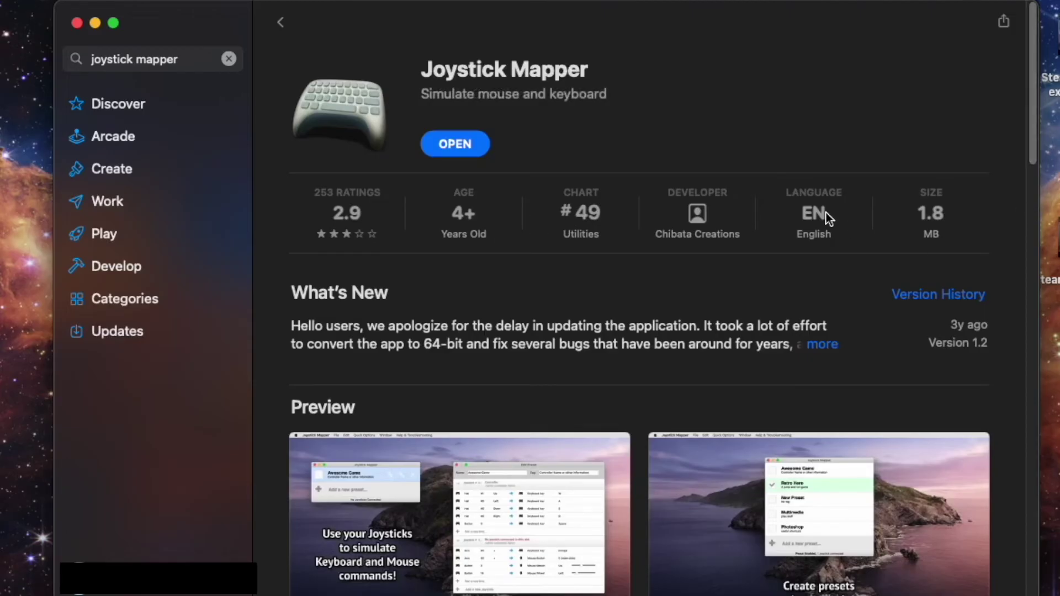
pyautogui.scroll(-1, 826, 213)
pyautogui.scroll(-5, 801, 262)
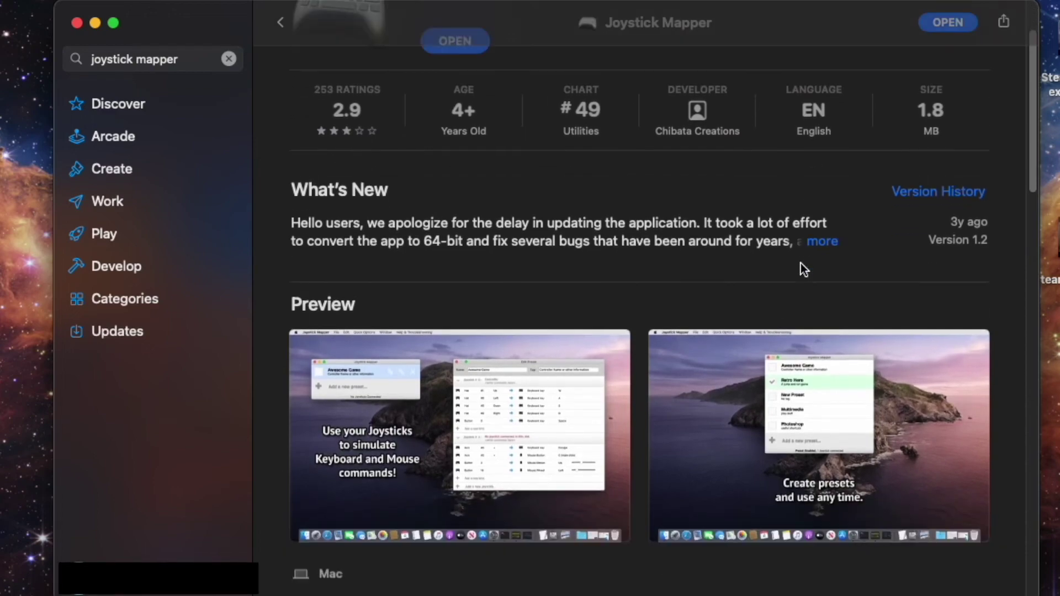
pyautogui.scroll(-7, 801, 263)
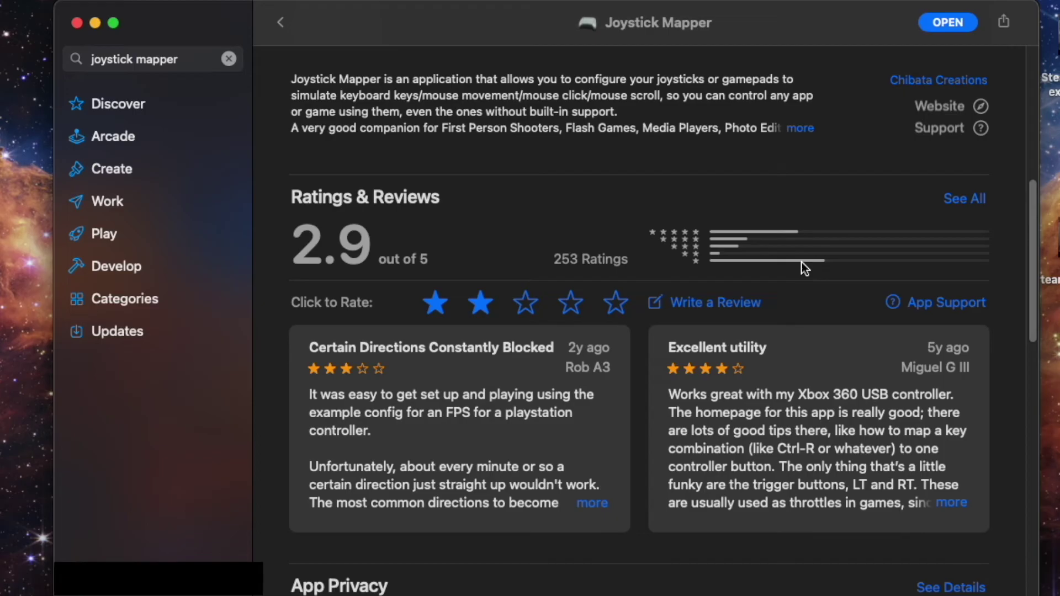
pyautogui.scroll(-2, 802, 263)
pyautogui.scroll(-5, 803, 263)
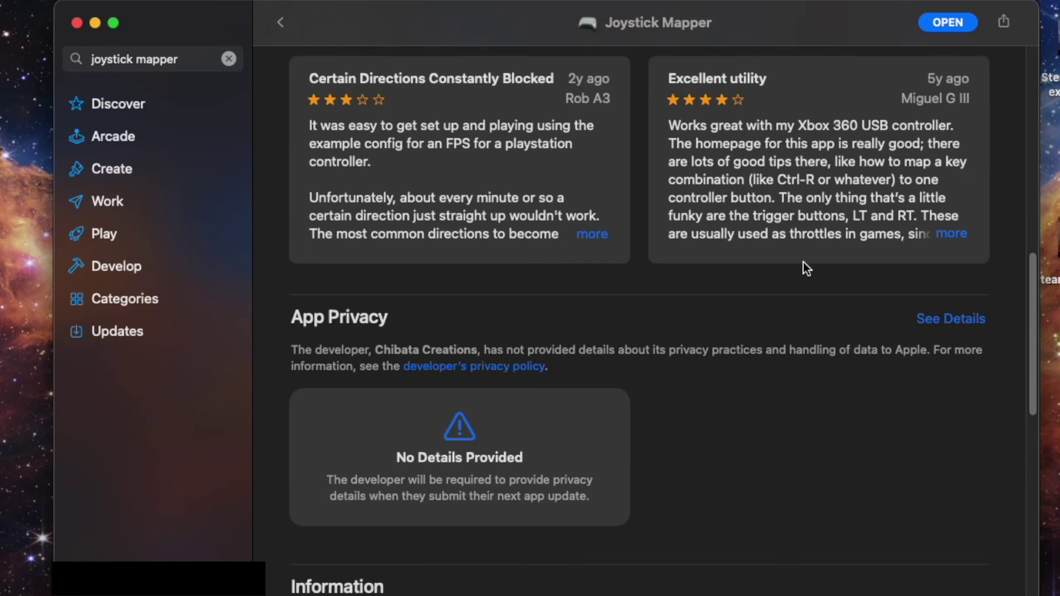
pyautogui.scroll(-4, 803, 263)
pyautogui.scroll(-1, 803, 262)
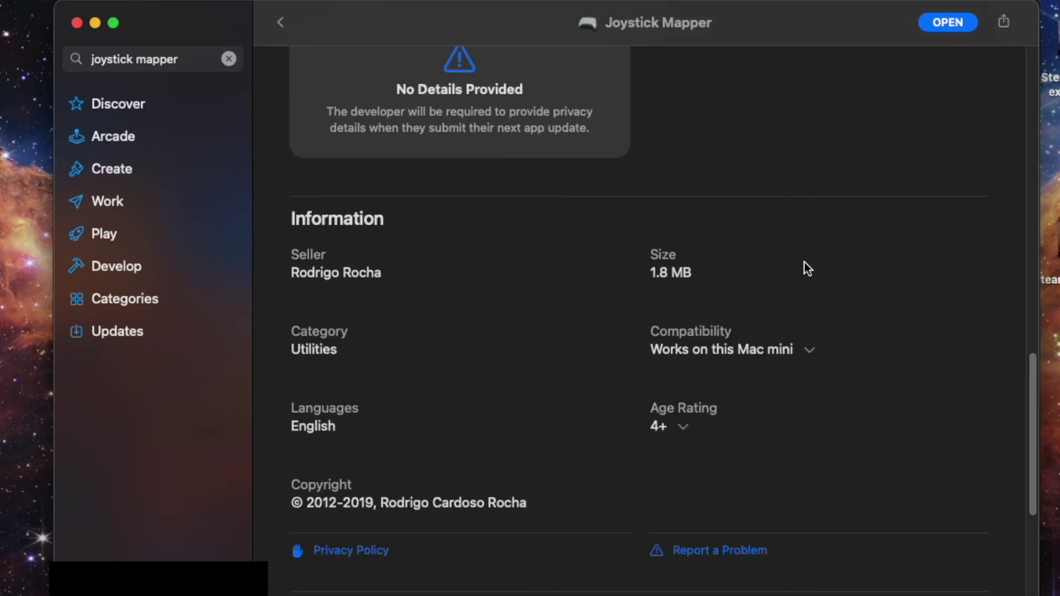
pyautogui.scroll(4, 804, 260)
pyautogui.scroll(15, 804, 260)
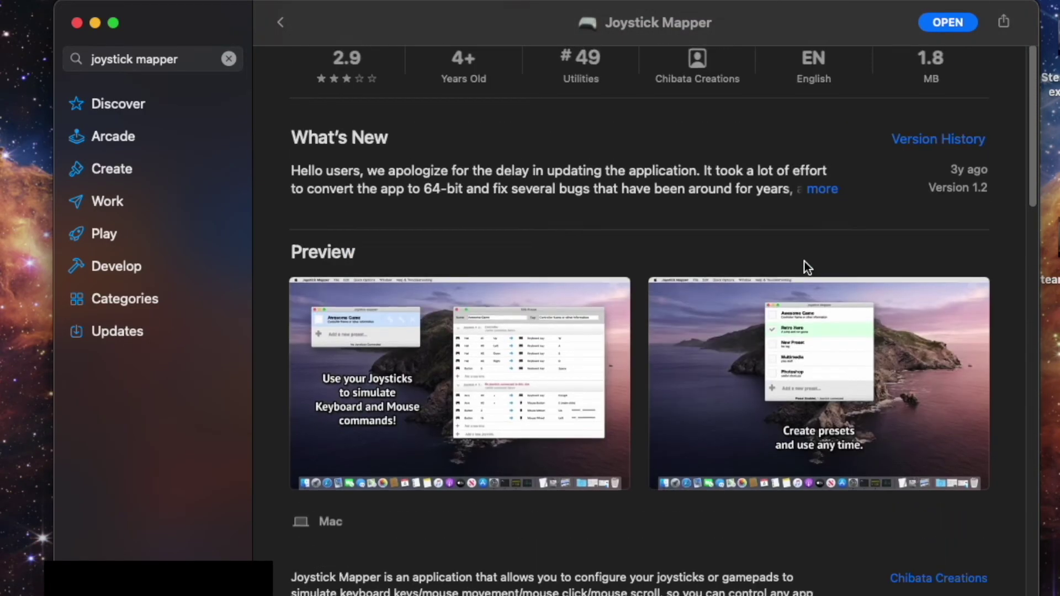
pyautogui.scroll(3, 804, 261)
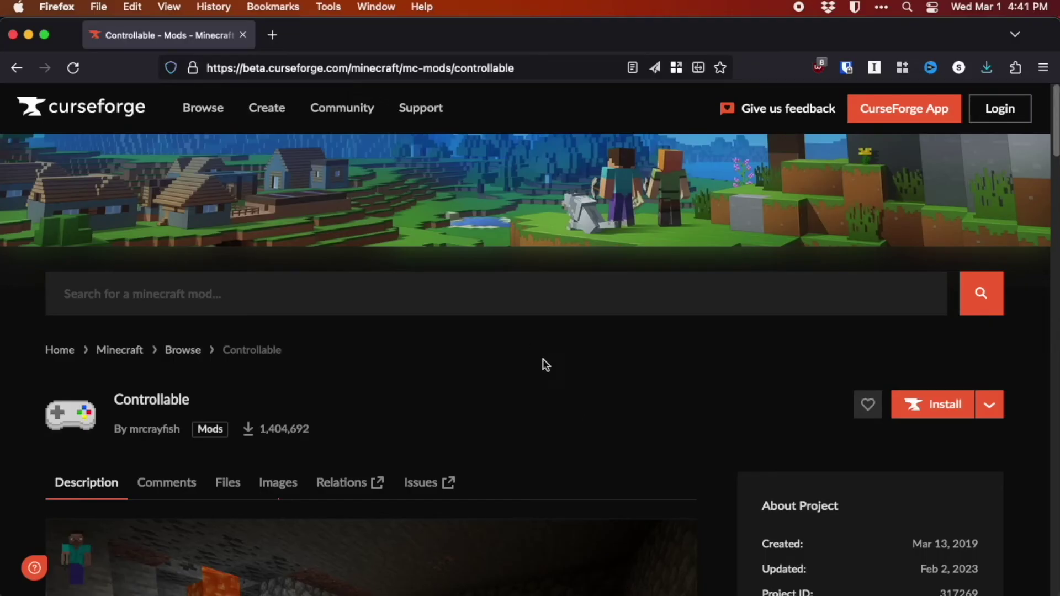
pyautogui.scroll(-8, 543, 359)
pyautogui.scroll(-8, 541, 350)
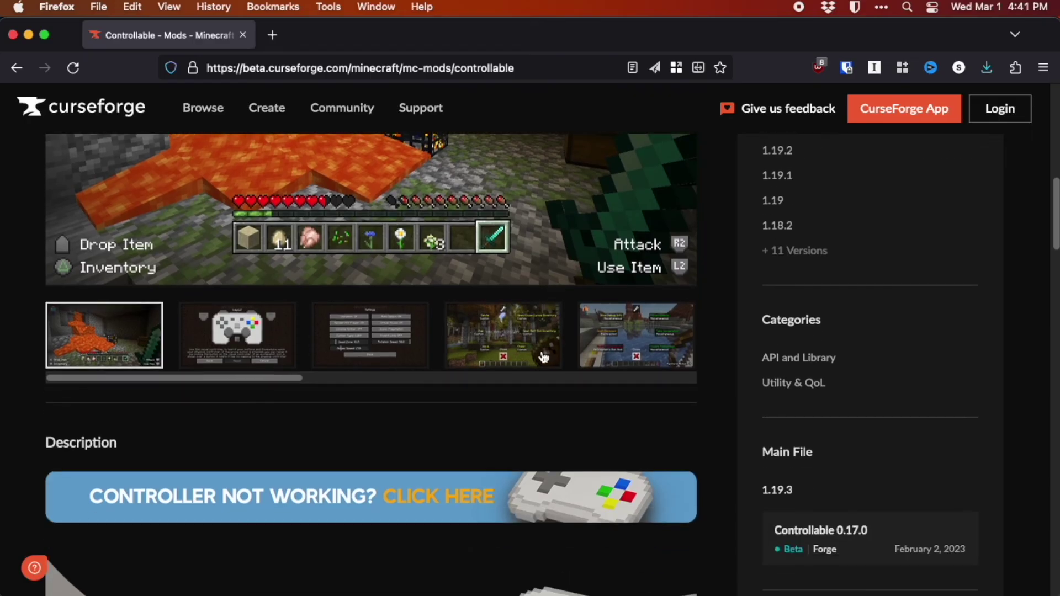